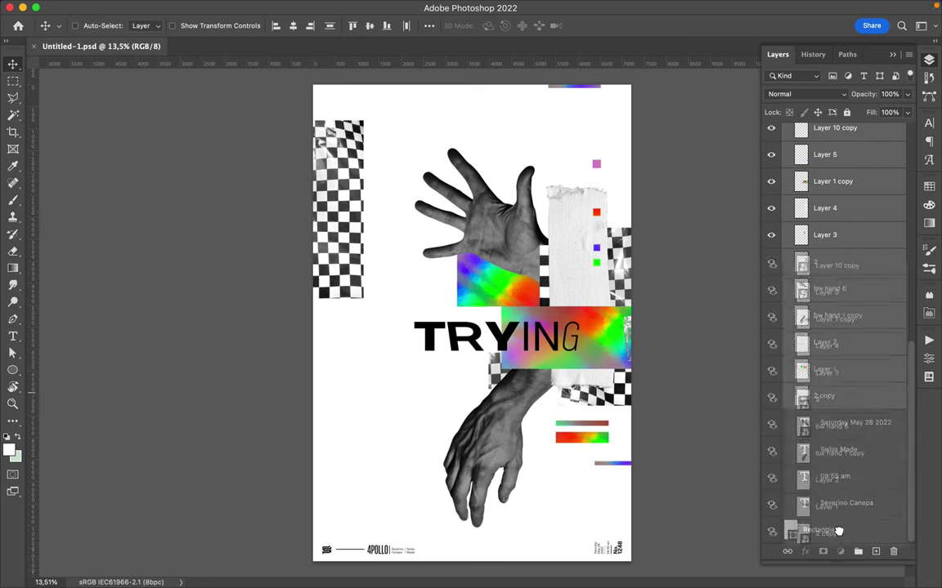
Step: Rotate the rainbow block upright and move the upper hand up and left
{"action": "left_click", "coordinate": [520, 284], "text": "super"}
{"action": "key", "text": "super+t"}
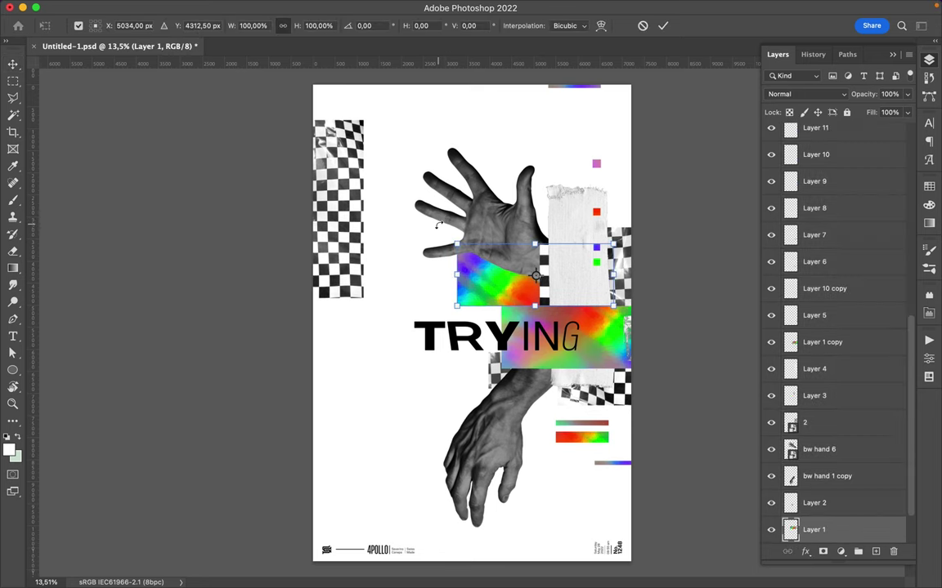
{"action": "left_click_drag", "start_coordinate": [543, 250], "coordinate": [497, 274]}
{"action": "key", "text": "Return"}
{"action": "left_click_drag", "start_coordinate": [549, 248], "coordinate": [448, 217]}
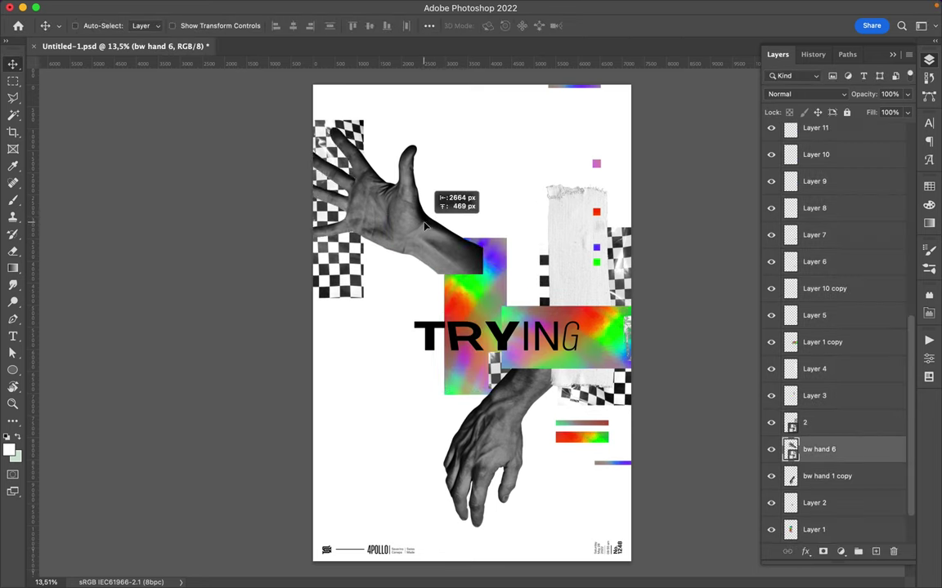
Step: Move the second rainbow band up-left and rotate it to stand upright
{"action": "left_click_drag", "start_coordinate": [611, 324], "coordinate": [563, 278]}
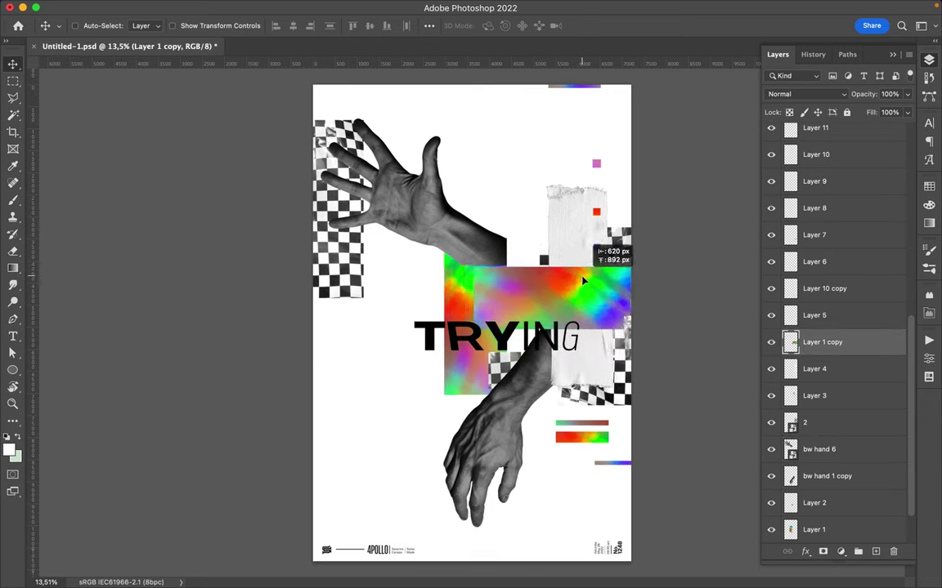
{"action": "key", "text": "super+t"}
{"action": "mouse_move", "coordinate": [564, 278]}
{"action": "left_mouse_down"}
{"action": "mouse_move", "coordinate": [572, 279]}
{"action": "mouse_move", "coordinate": [538, 249]}
{"action": "left_mouse_up"}
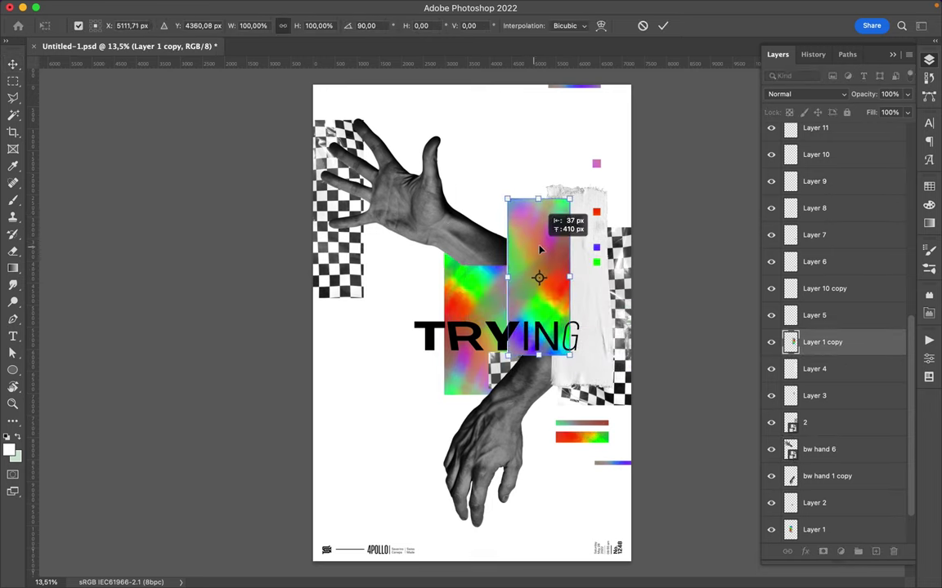
{"action": "key", "text": "Return"}
Step: Move the white paper strip and turn it horizontal across the middle
{"action": "mouse_move", "coordinate": [603, 322]}
{"action": "left_mouse_down"}
{"action": "mouse_move", "coordinate": [507, 325]}
{"action": "mouse_move", "coordinate": [693, 204]}
{"action": "left_mouse_up"}
{"action": "key", "text": "super+t"}
{"action": "left_click_drag", "start_coordinate": [500, 270], "coordinate": [508, 299]}
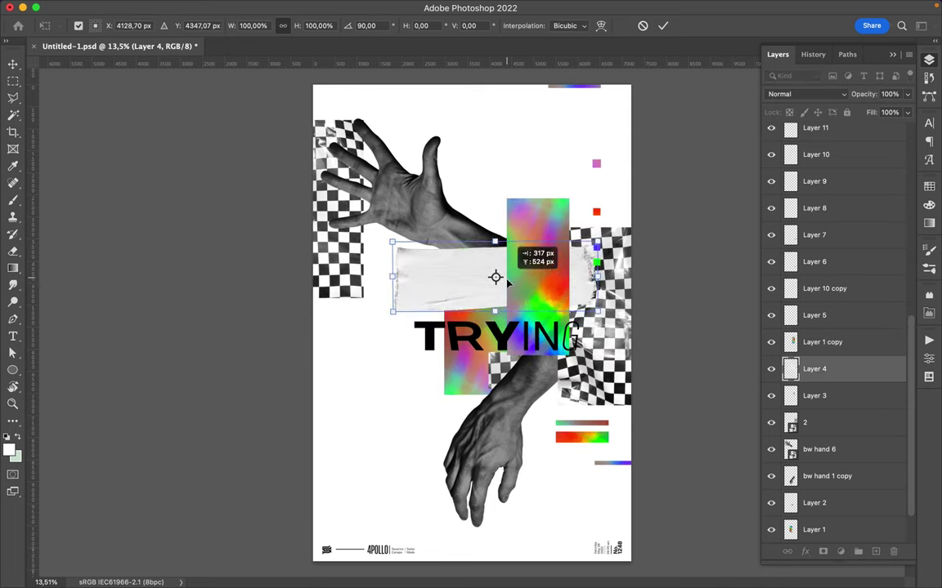
{"action": "key", "text": "Return"}
{"action": "double_click", "coordinate": [515, 335]}
{"action": "type", "text": "#3"}
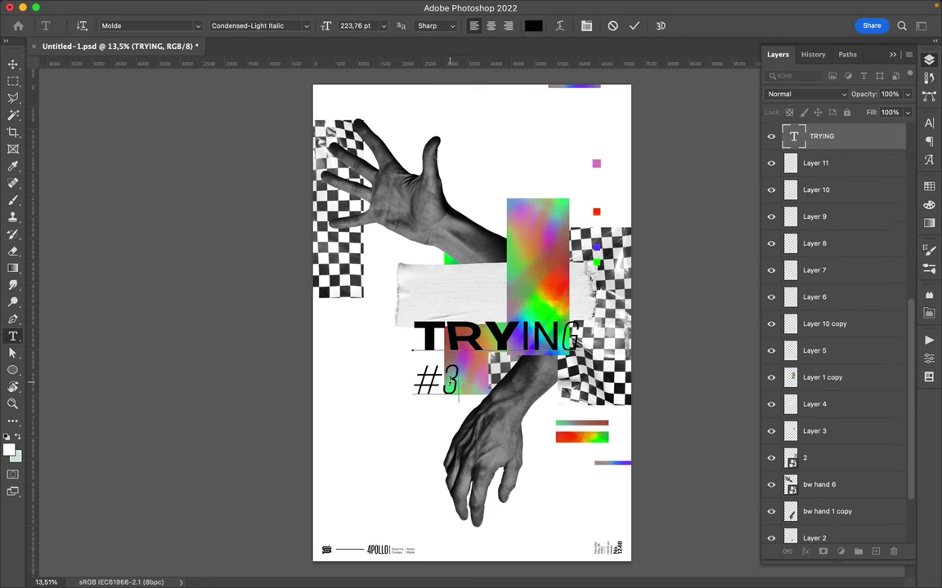
Step: Give the title Expanded-Black Italic and set #3 to SemiCondensed-Light Italic in the Character panel
{"action": "left_click", "coordinate": [928, 121]}
{"action": "left_click", "coordinate": [866, 139]}
{"action": "scroll", "coordinate": [824, 408], "scroll_direction": "down", "scroll_amount": 10}
{"action": "left_click", "coordinate": [810, 536]}
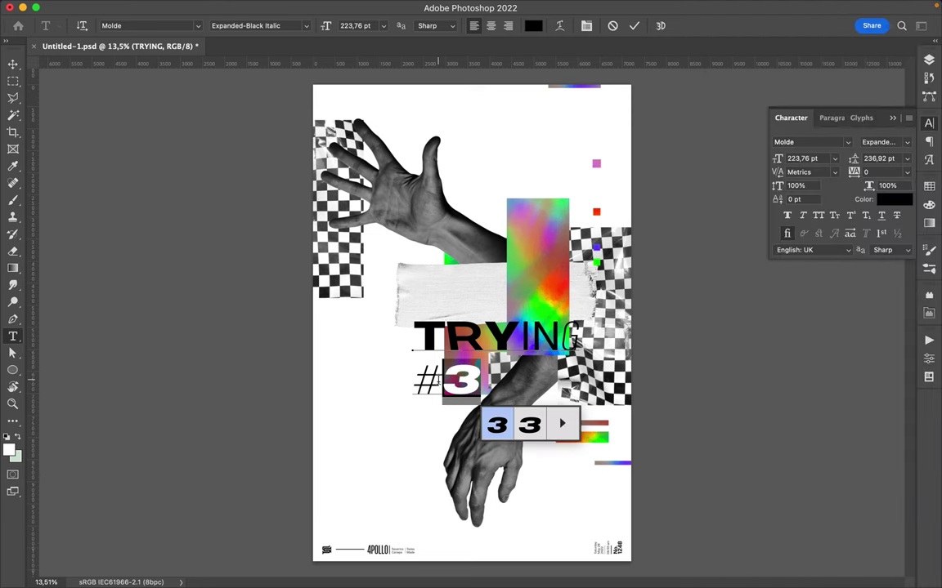
{"action": "left_click_drag", "start_coordinate": [481, 381], "coordinate": [413, 381]}
{"action": "left_click", "coordinate": [882, 141]}
{"action": "scroll", "coordinate": [831, 282], "scroll_direction": "down", "scroll_amount": 3}
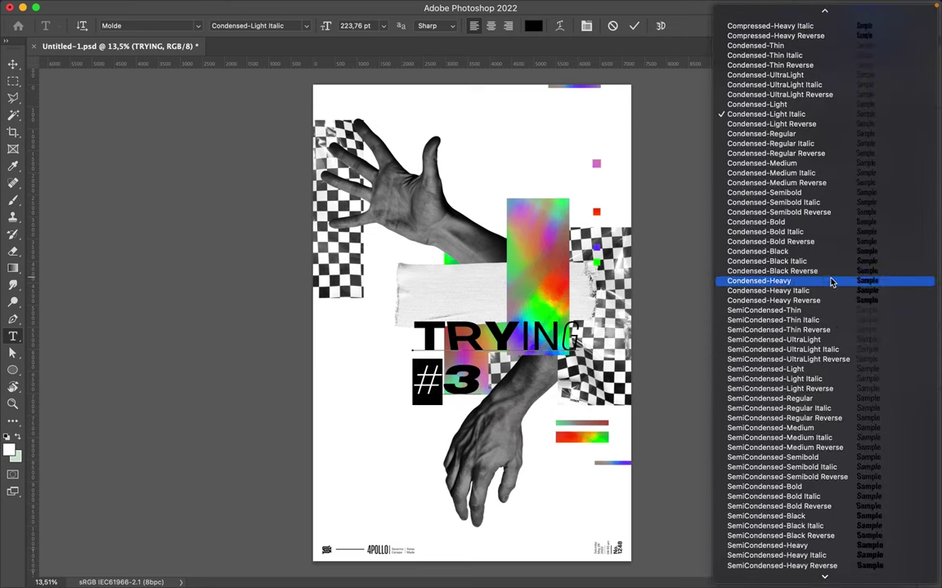
{"action": "left_click", "coordinate": [773, 329]}
{"action": "left_click", "coordinate": [886, 137]}
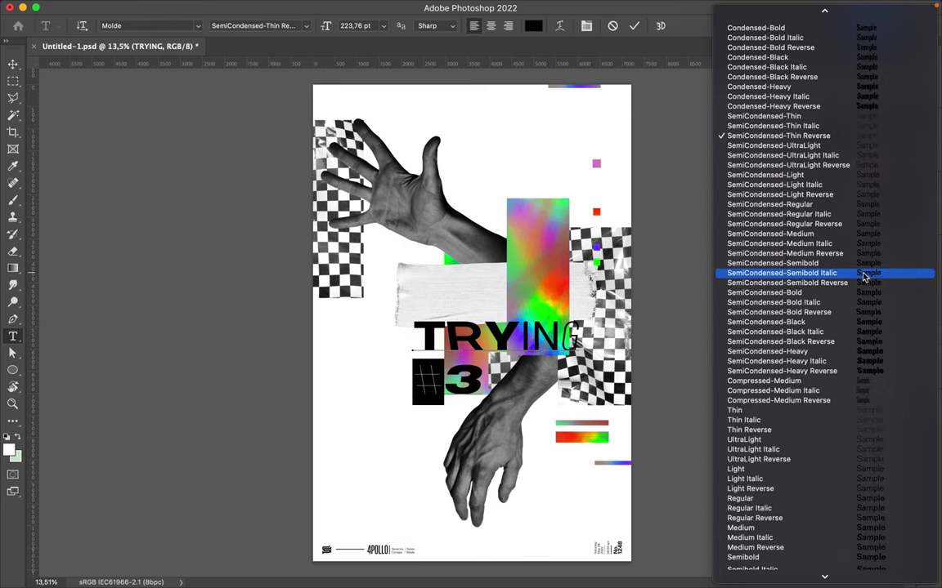
{"action": "left_click", "coordinate": [834, 184]}
{"action": "left_click", "coordinate": [613, 296]}
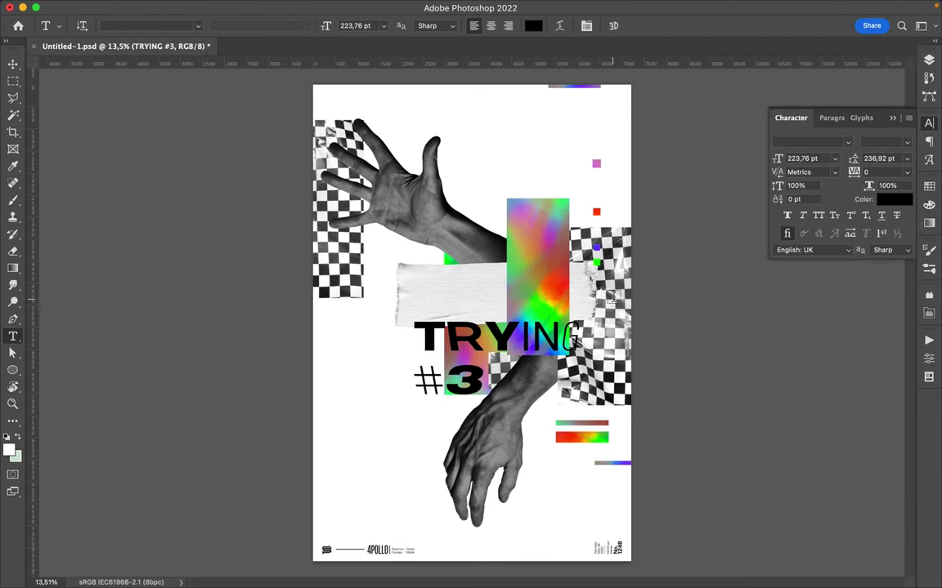
Step: Rotate the TRYING #3 title vertical at the lower left and shift the lower hand left
{"action": "key", "text": "v"}
{"action": "left_click_drag", "start_coordinate": [474, 337], "coordinate": [377, 337]}
{"action": "key", "text": "ctrl+t"}
{"action": "mouse_move", "coordinate": [405, 261]}
{"action": "left_mouse_down"}
{"action": "mouse_move", "coordinate": [322, 334]}
{"action": "mouse_move", "coordinate": [319, 360]}
{"action": "left_mouse_up"}
{"action": "key", "text": "Return"}
{"action": "left_click_drag", "start_coordinate": [366, 327], "coordinate": [425, 377]}
{"action": "left_click_drag", "start_coordinate": [531, 381], "coordinate": [452, 377]}
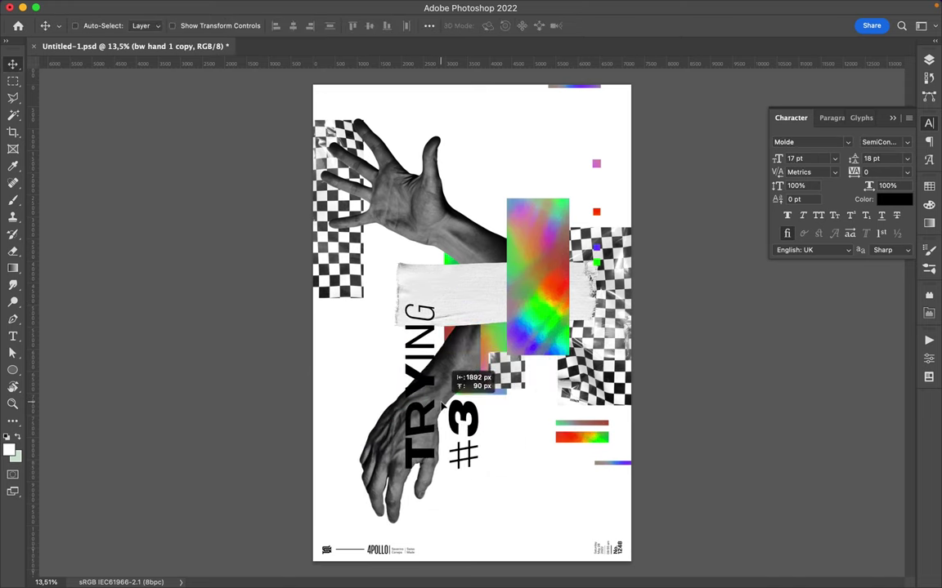
{"action": "left_click", "coordinate": [161, 7]}
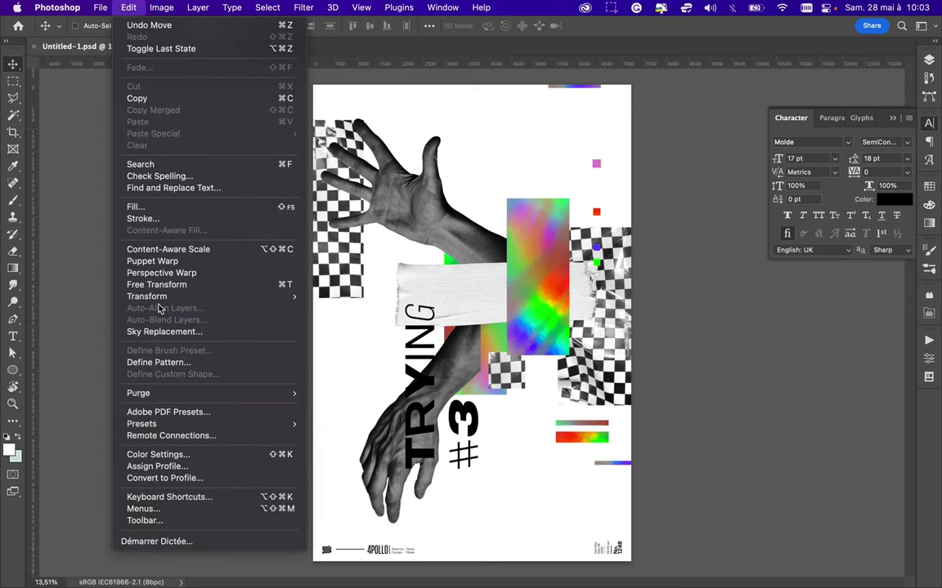
{"action": "mouse_move", "coordinate": [147, 296]}
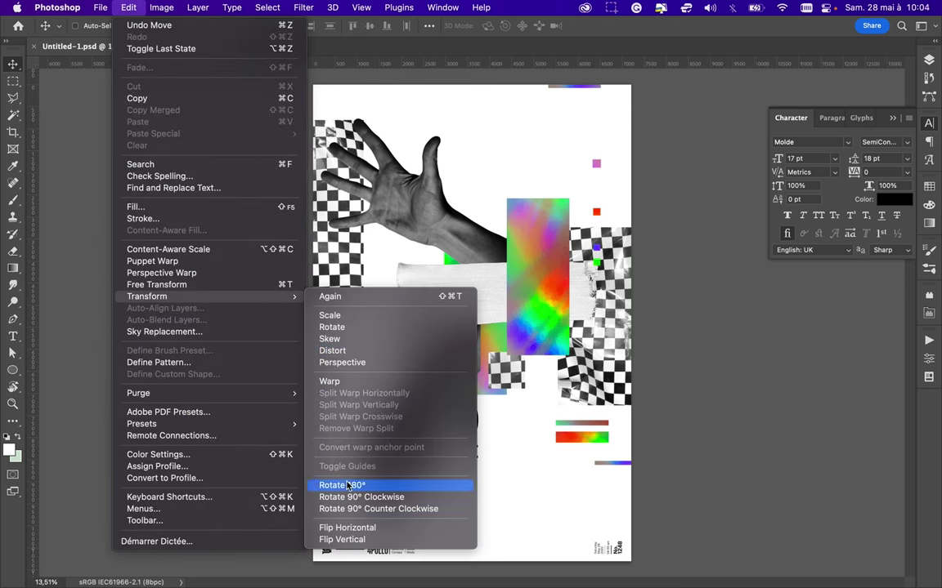
Step: Flip the lower hand horizontally, move it lower right, and scale it to about 70.5%
{"action": "left_click", "coordinate": [357, 529]}
{"action": "mouse_move", "coordinate": [510, 378]}
{"action": "left_mouse_down"}
{"action": "mouse_move", "coordinate": [529, 386]}
{"action": "mouse_move", "coordinate": [484, 438]}
{"action": "left_mouse_up"}
{"action": "left_click_drag", "start_coordinate": [528, 389], "coordinate": [528, 390]}
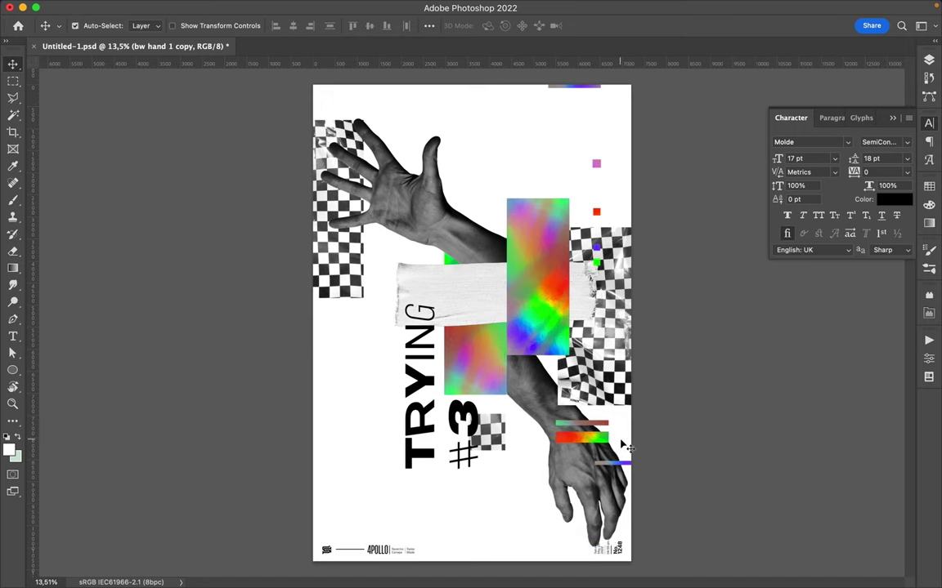
{"action": "key", "text": "ctrl+t"}
{"action": "left_click_drag", "start_coordinate": [634, 546], "coordinate": [603, 488]}
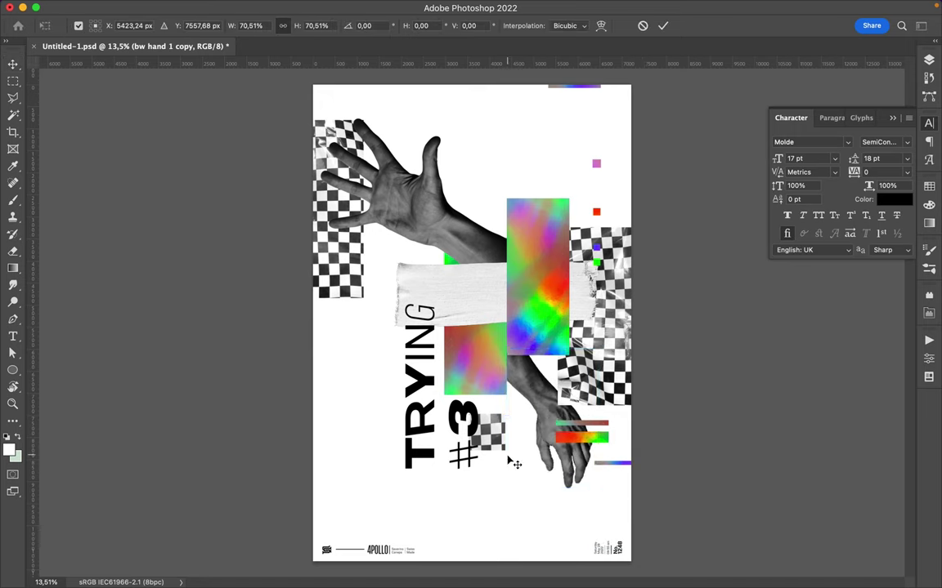
{"action": "key", "text": "Return"}
Step: Reposition the checker scrap, the rainbow bar below #3, and the gradient and purple strips
{"action": "left_click_drag", "start_coordinate": [513, 438], "coordinate": [523, 374]}
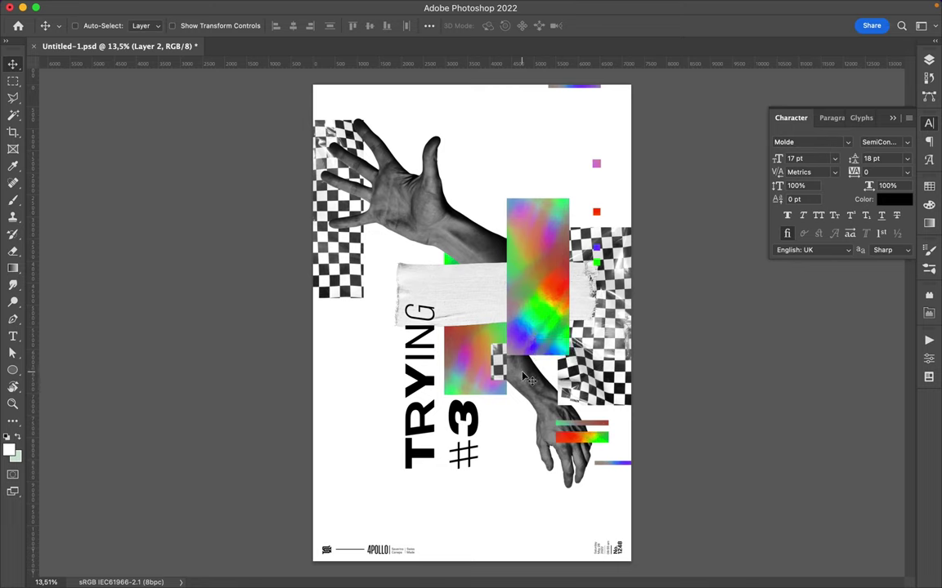
{"action": "left_click_drag", "start_coordinate": [603, 441], "coordinate": [493, 483]}
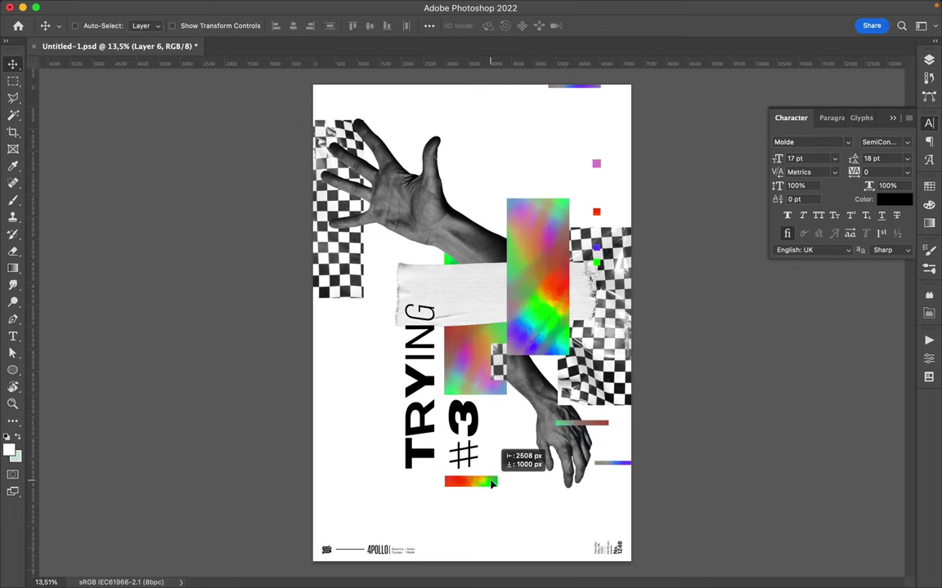
{"action": "left_click_drag", "start_coordinate": [583, 427], "coordinate": [471, 231]}
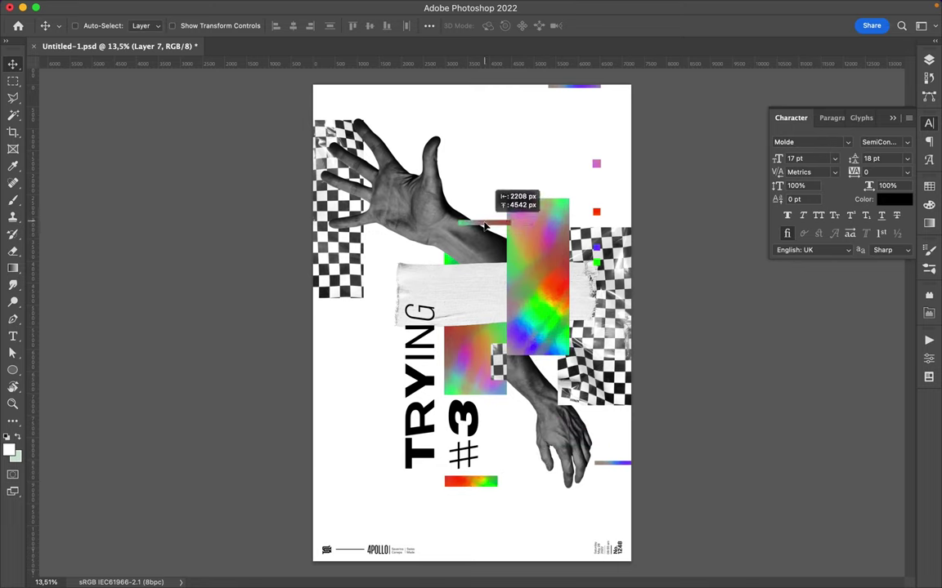
{"action": "left_click_drag", "start_coordinate": [464, 224], "coordinate": [468, 220]}
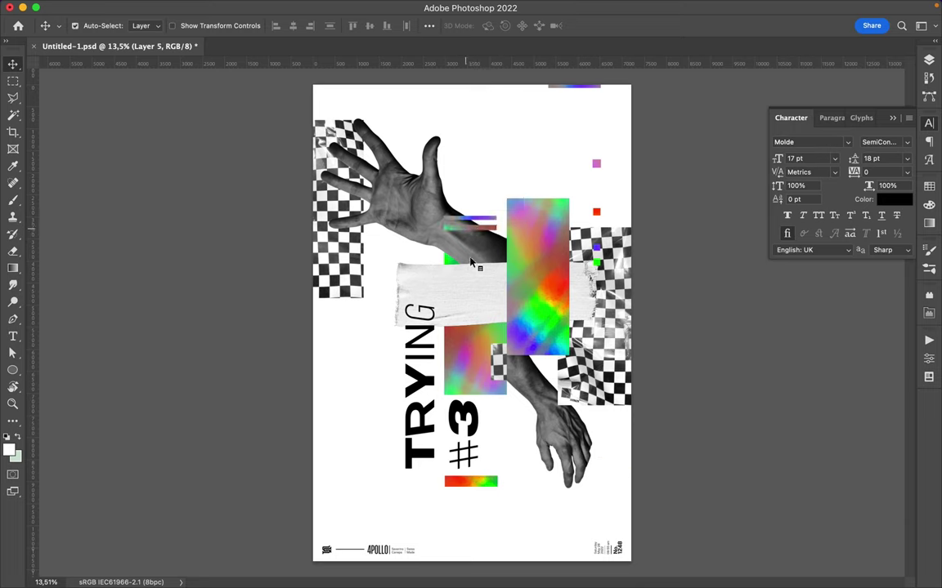
Step: Cluster the green, red, blue and pink squares above the rainbow block; shift the top strip and checker scrap
{"action": "left_click", "coordinate": [468, 235], "text": "shift"}
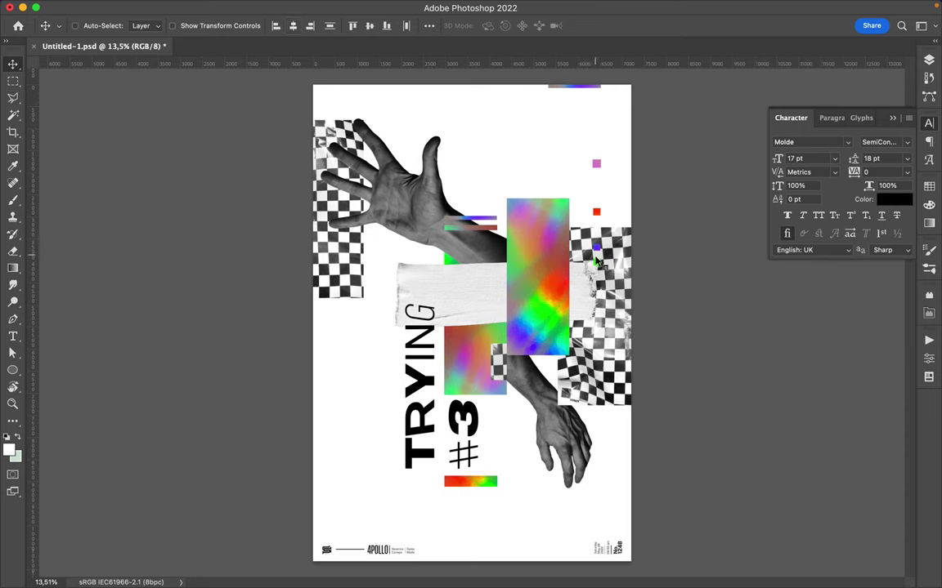
{"action": "left_click_drag", "start_coordinate": [596, 260], "coordinate": [516, 191]}
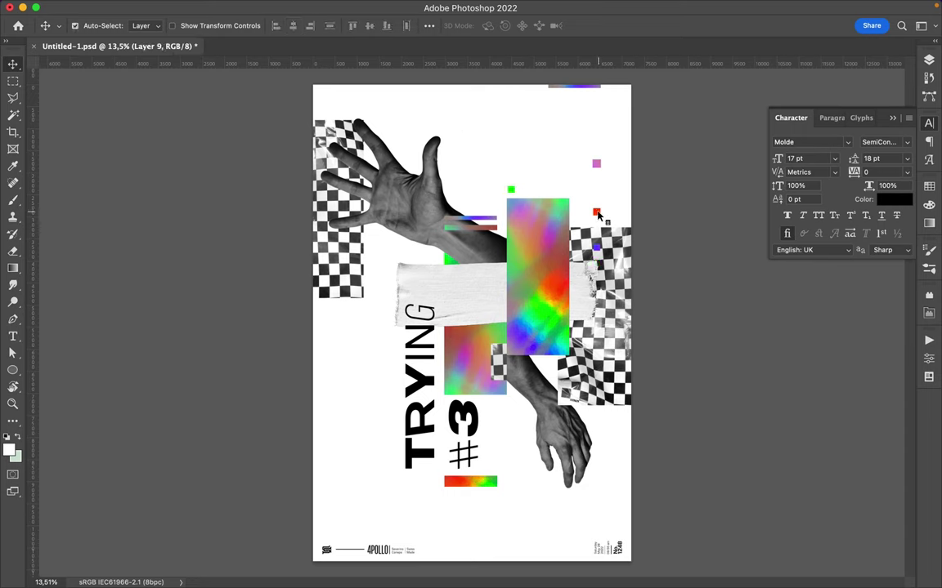
{"action": "left_click_drag", "start_coordinate": [503, 184], "coordinate": [406, 150]}
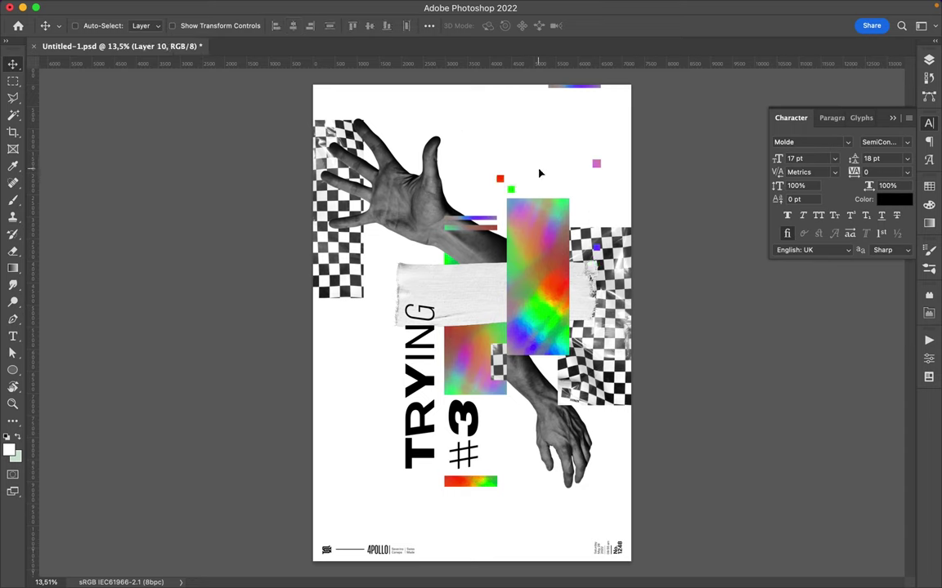
{"action": "left_click_drag", "start_coordinate": [522, 170], "coordinate": [521, 170]}
{"action": "mouse_move", "coordinate": [596, 163]}
{"action": "left_mouse_down"}
{"action": "mouse_move", "coordinate": [509, 154]}
{"action": "mouse_move", "coordinate": [507, 142]}
{"action": "left_mouse_up"}
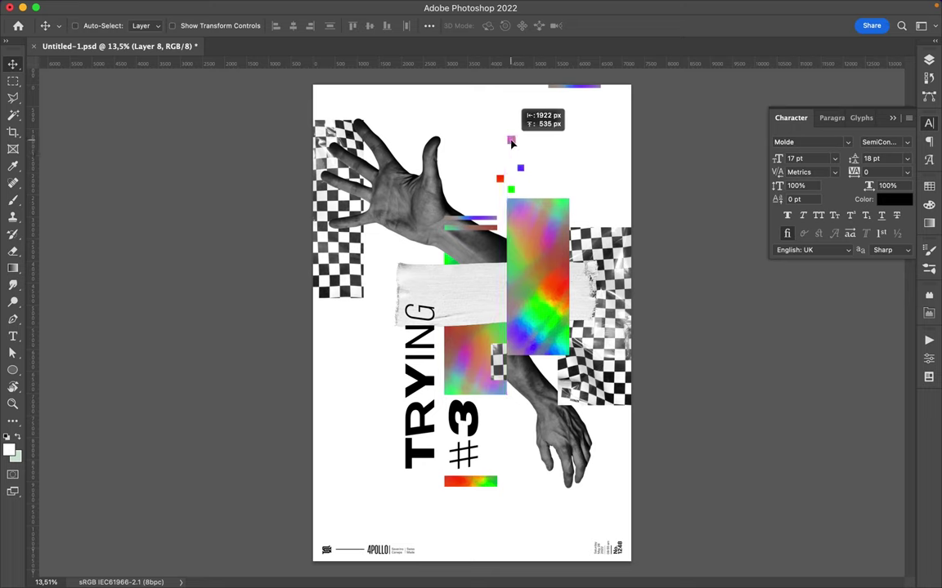
{"action": "mouse_move", "coordinate": [601, 91]}
{"action": "left_mouse_down"}
{"action": "mouse_move", "coordinate": [556, 89]}
{"action": "mouse_move", "coordinate": [570, 92]}
{"action": "left_mouse_up"}
{"action": "left_click_drag", "start_coordinate": [397, 239], "coordinate": [524, 344]}
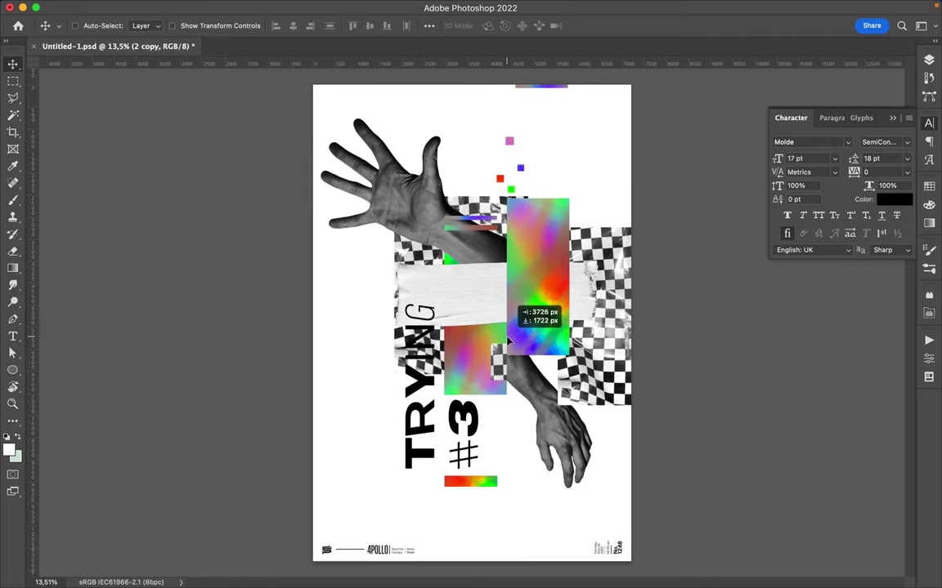
Step: Rasterize the checker layer and copy a rectangular selection of it to a new layer
{"action": "key", "text": "m"}
{"action": "left_click_drag", "start_coordinate": [384, 288], "coordinate": [625, 460]}
{"action": "key", "text": "Delete"}
{"action": "key", "text": "Return"}
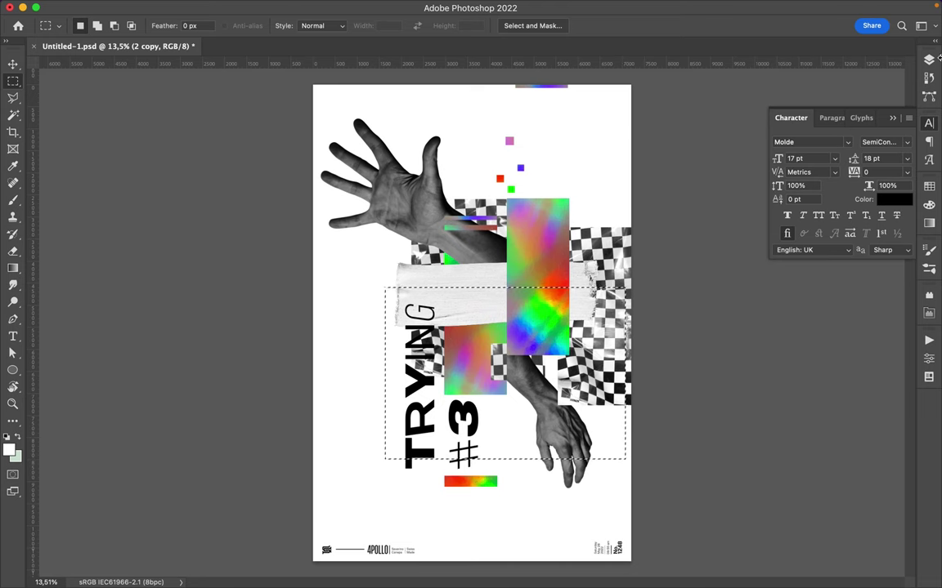
{"action": "key", "text": "F7"}
{"action": "scroll", "coordinate": [850, 326], "scroll_direction": "down", "scroll_amount": 3}
{"action": "right_click", "coordinate": [822, 502]}
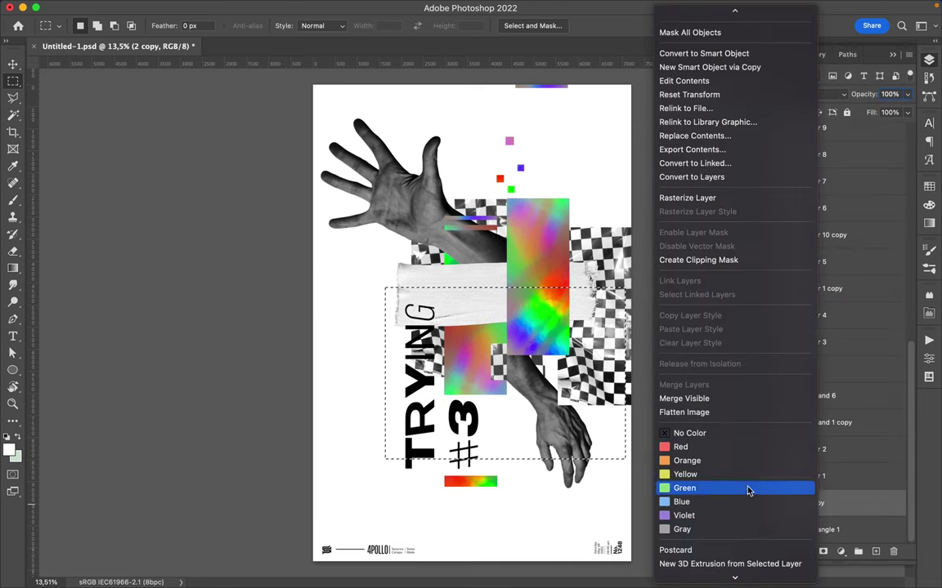
{"action": "left_click", "coordinate": [694, 254]}
{"action": "key", "text": "ctrl+j"}
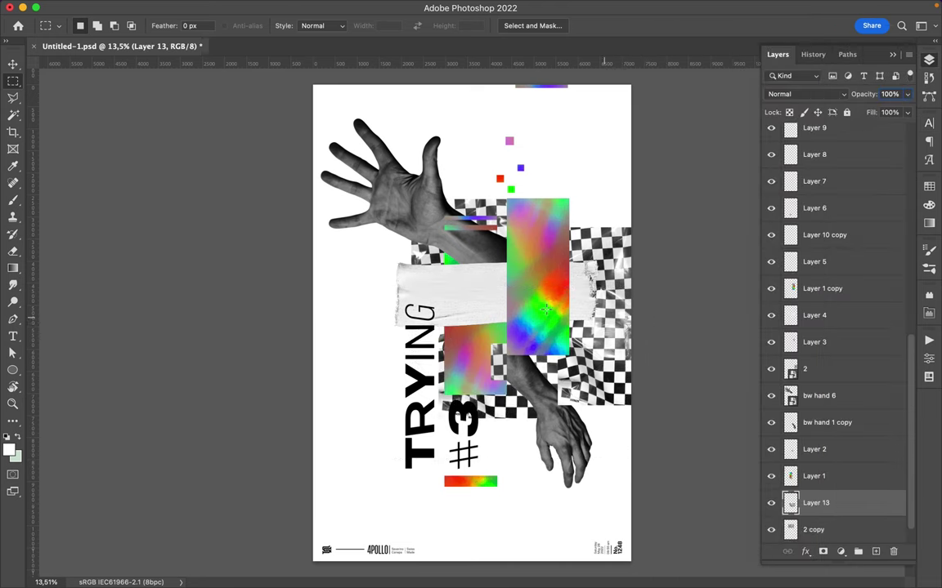
Step: Move the copied checker piece to the bottom and shift the layer 2 scrap down-right
{"action": "key", "text": "v"}
{"action": "left_click_drag", "start_coordinate": [470, 376], "coordinate": [490, 564]}
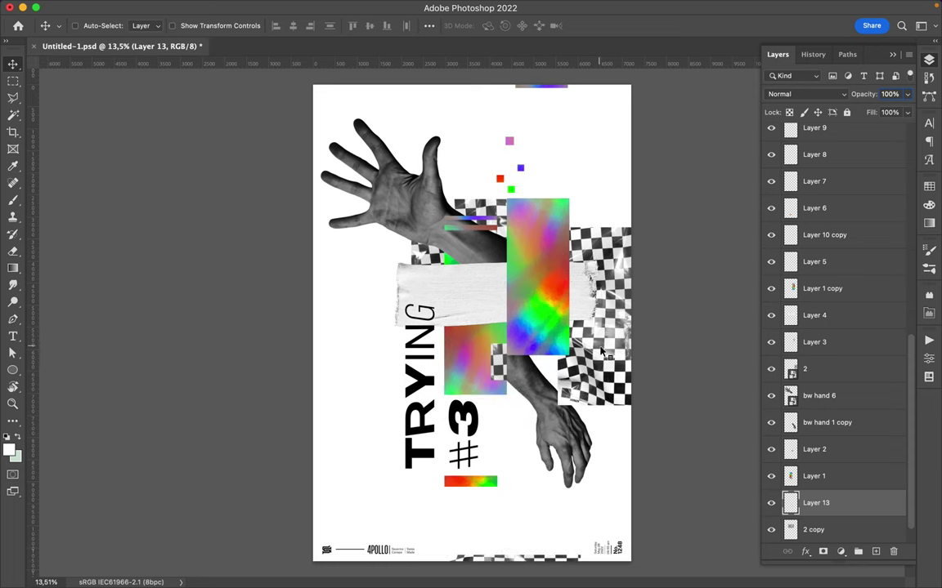
{"action": "left_click_drag", "start_coordinate": [601, 351], "coordinate": [482, 352]}
{"action": "left_click", "coordinate": [629, 352], "text": "ctrl"}
{"action": "left_click_drag", "start_coordinate": [540, 300], "coordinate": [541, 303]}
{"action": "left_click", "coordinate": [484, 399]}
{"action": "left_click", "coordinate": [437, 347]}
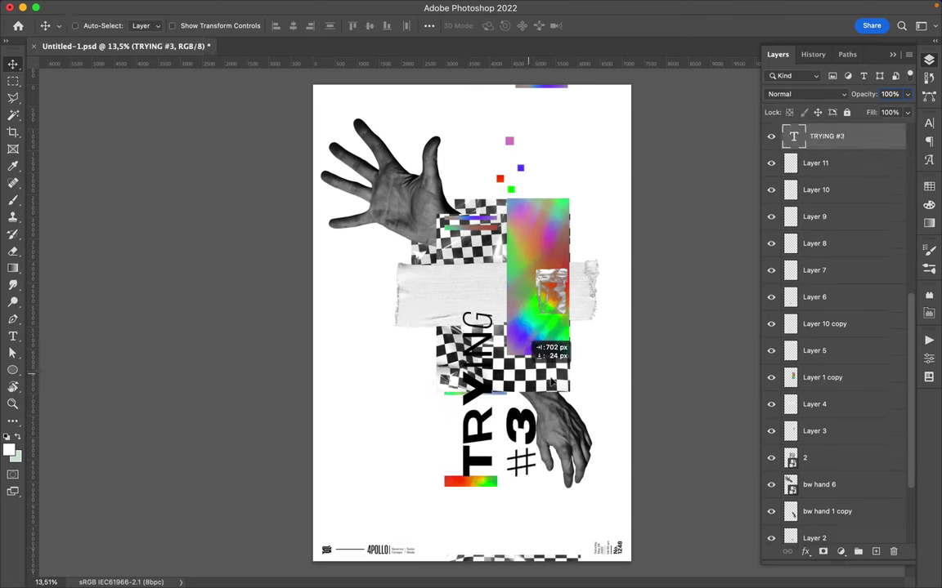
{"action": "left_click", "coordinate": [541, 384]}
{"action": "left_click_drag", "start_coordinate": [541, 384], "coordinate": [548, 470]}
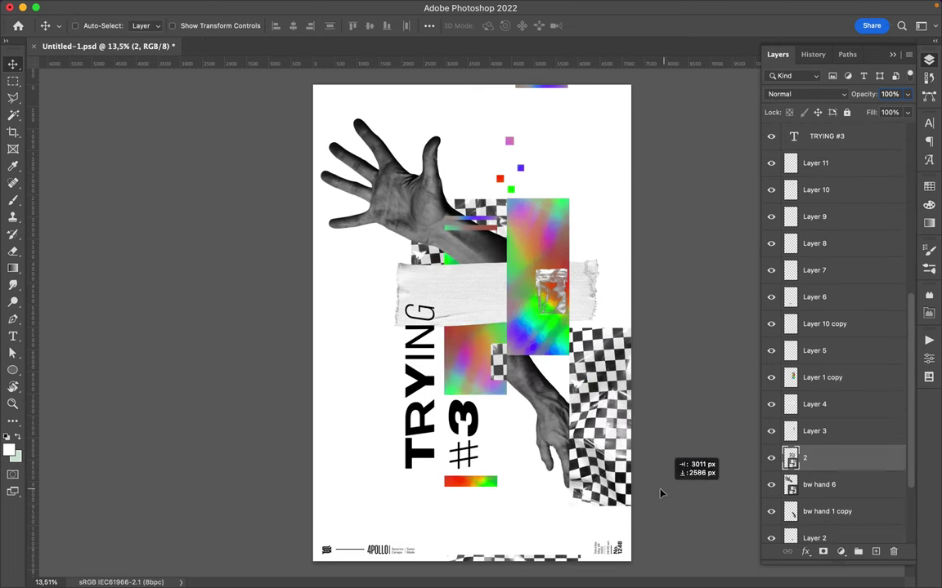
Step: Duplicate a checker piece to the lower left and copy another checker area to its own layer
{"action": "left_click", "coordinate": [801, 378]}
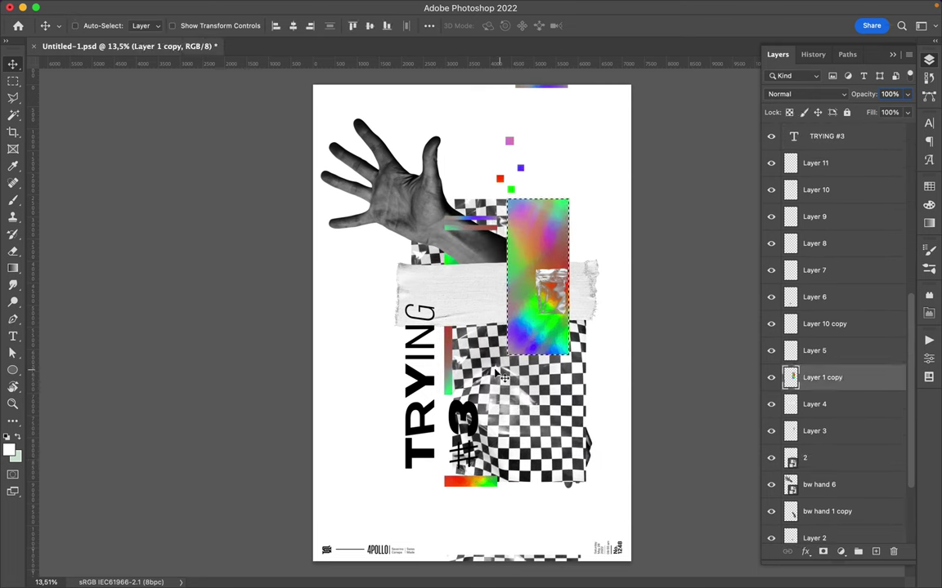
{"action": "left_click_drag", "start_coordinate": [502, 374], "coordinate": [442, 553]}
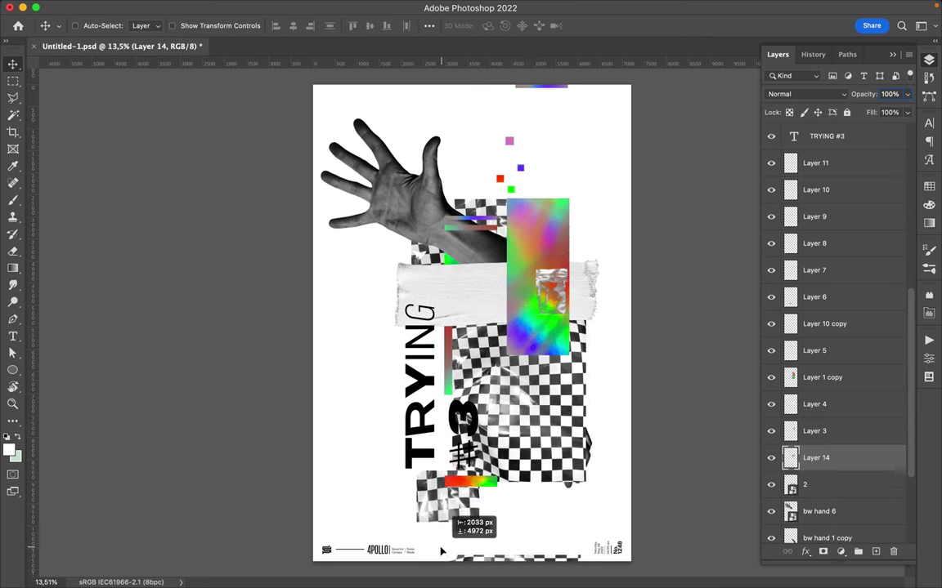
{"action": "left_click_drag", "start_coordinate": [441, 552], "coordinate": [357, 551]}
{"action": "mouse_move", "coordinate": [569, 460]}
{"action": "left_mouse_down"}
{"action": "mouse_move", "coordinate": [340, 374]}
{"action": "mouse_move", "coordinate": [547, 467]}
{"action": "left_mouse_up"}
{"action": "left_click", "coordinate": [450, 261]}
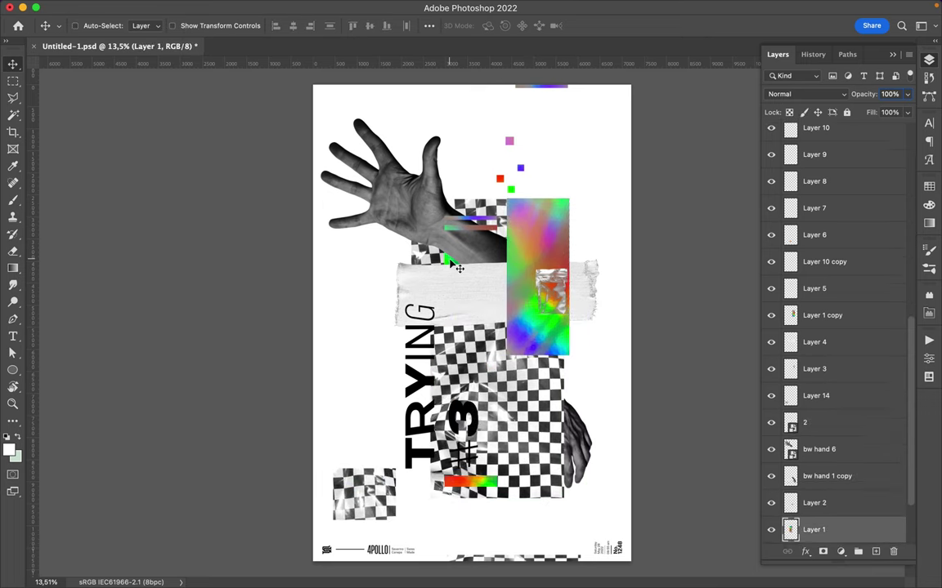
{"action": "key", "text": "ctrl+j"}
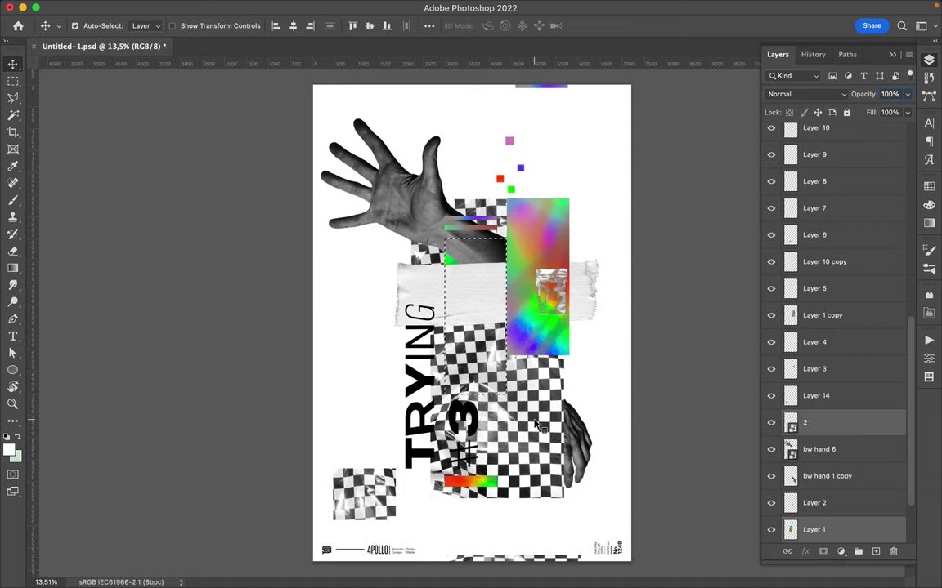
Step: Hide the full layer 2 checkerboard and the TRYING #3 text layer
{"action": "left_click_drag", "start_coordinate": [541, 435], "coordinate": [552, 446]}
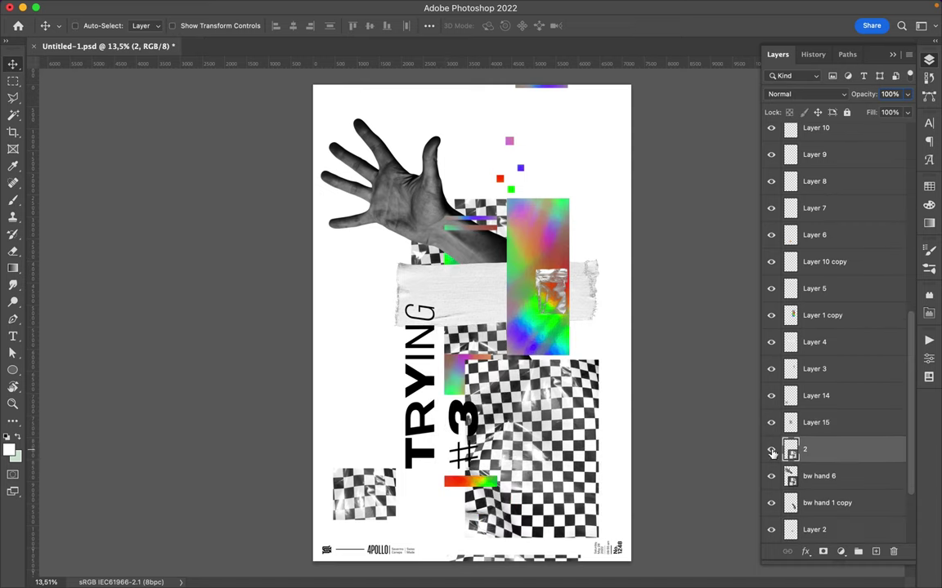
{"action": "left_click", "coordinate": [771, 449]}
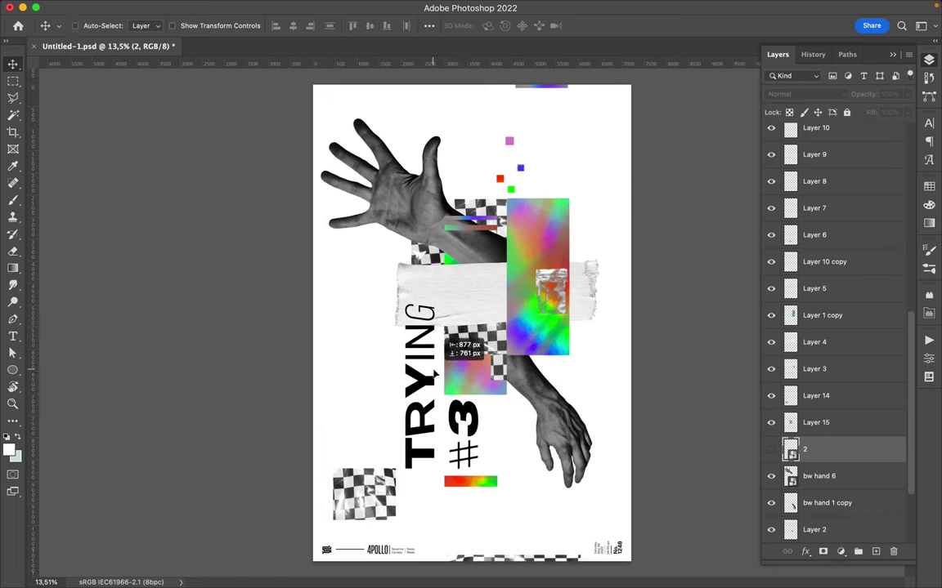
{"action": "left_click", "coordinate": [412, 323], "text": "ctrl"}
{"action": "left_click_drag", "start_coordinate": [478, 342], "coordinate": [413, 338]}
{"action": "key", "text": "ctrl+z"}
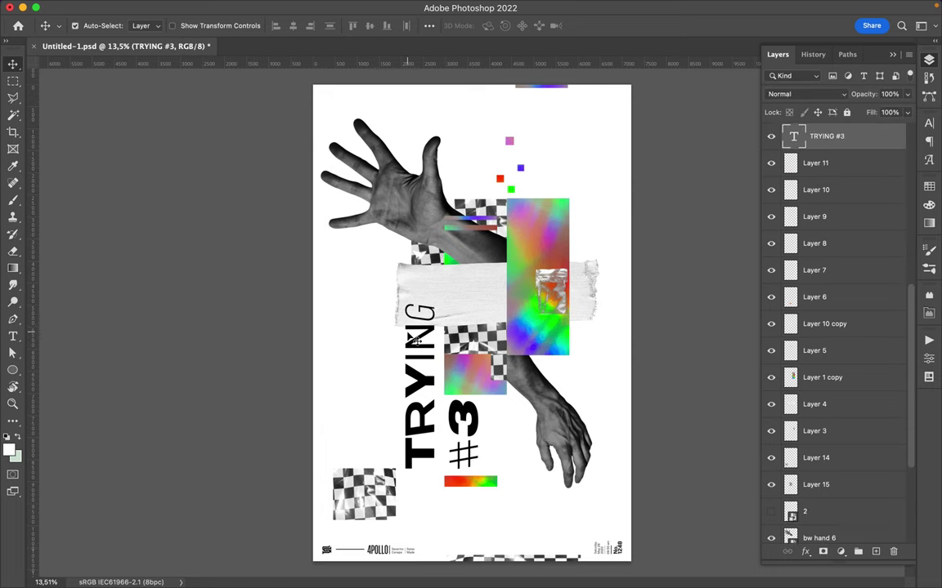
{"action": "left_click", "coordinate": [771, 136]}
Step: Move Layer 15 to the top edge and mask it with the raised hand's outline, painting black
{"action": "mouse_move", "coordinate": [508, 353]}
{"action": "left_mouse_down"}
{"action": "mouse_move", "coordinate": [533, 176]}
{"action": "mouse_move", "coordinate": [425, 151]}
{"action": "mouse_move", "coordinate": [424, 139]}
{"action": "left_mouse_up"}
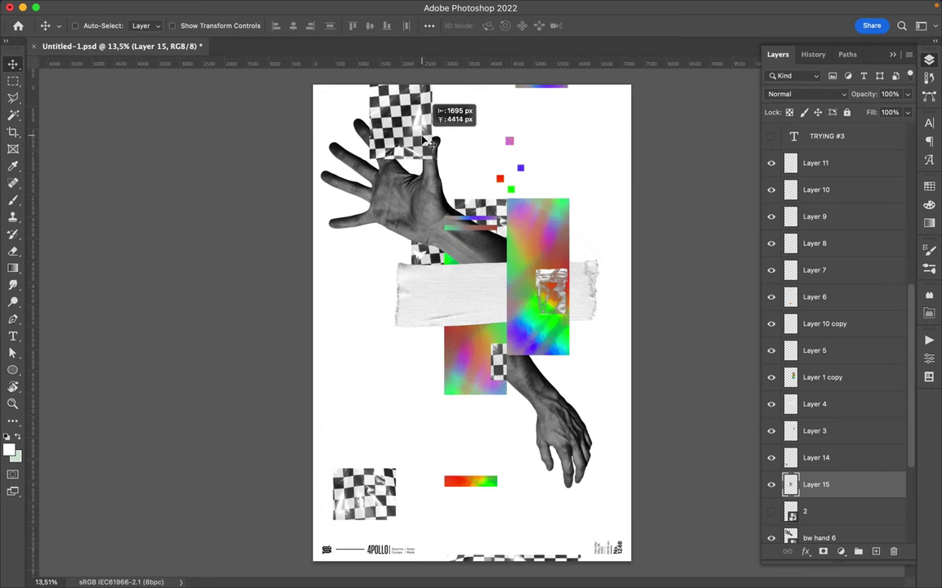
{"action": "left_click", "coordinate": [823, 552]}
{"action": "left_click", "coordinate": [817, 529]}
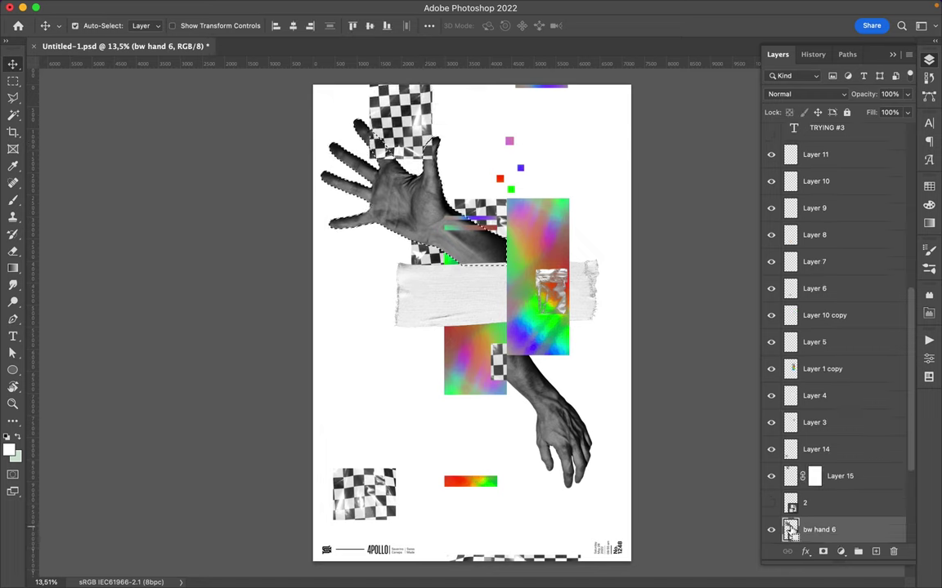
{"action": "left_click", "coordinate": [814, 476]}
{"action": "key", "text": "b"}
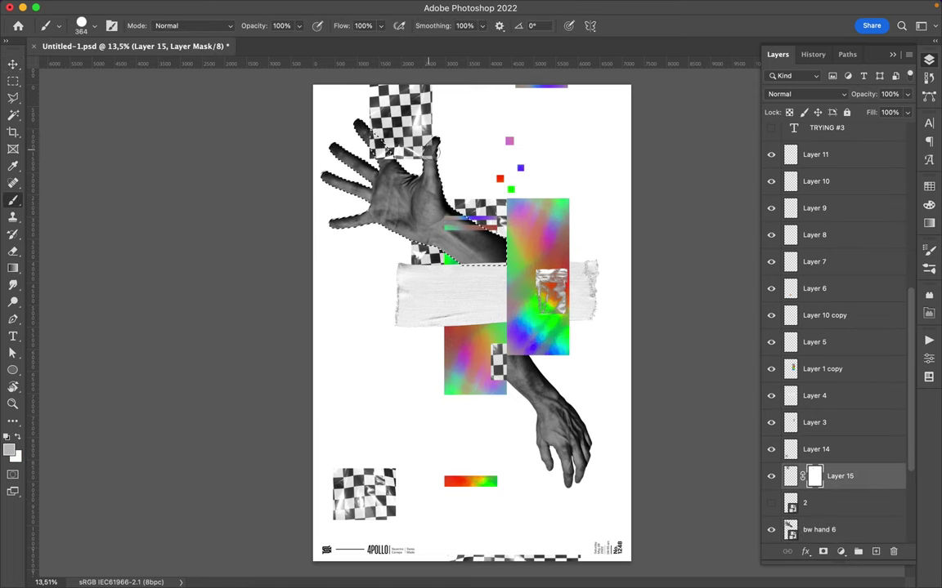
{"action": "left_click", "coordinate": [6, 438]}
{"action": "key", "text": "x"}
Step: Move the foil patch (Layer 12) higher on the rainbow block
{"action": "key", "text": "m"}
{"action": "key", "text": "v"}
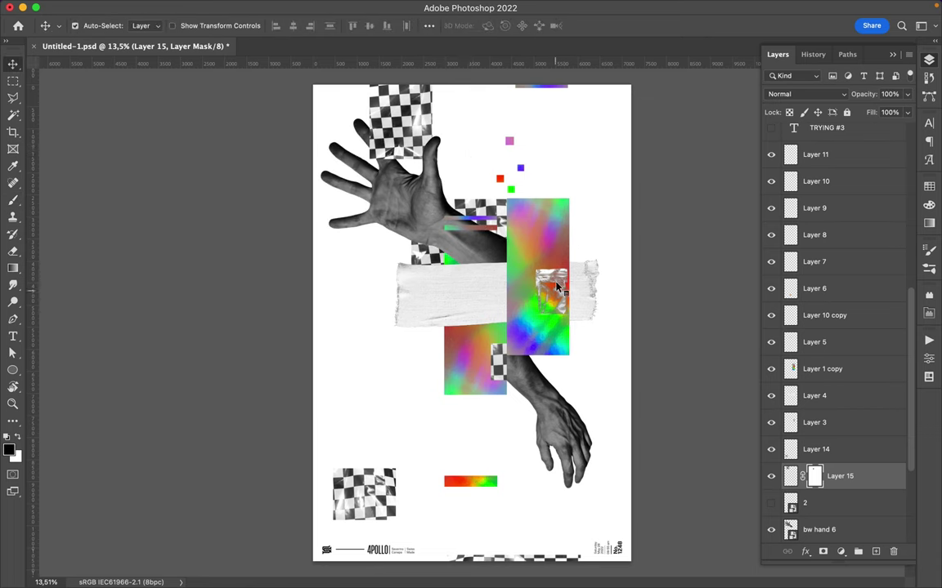
{"action": "left_click_drag", "start_coordinate": [555, 296], "coordinate": [530, 245]}
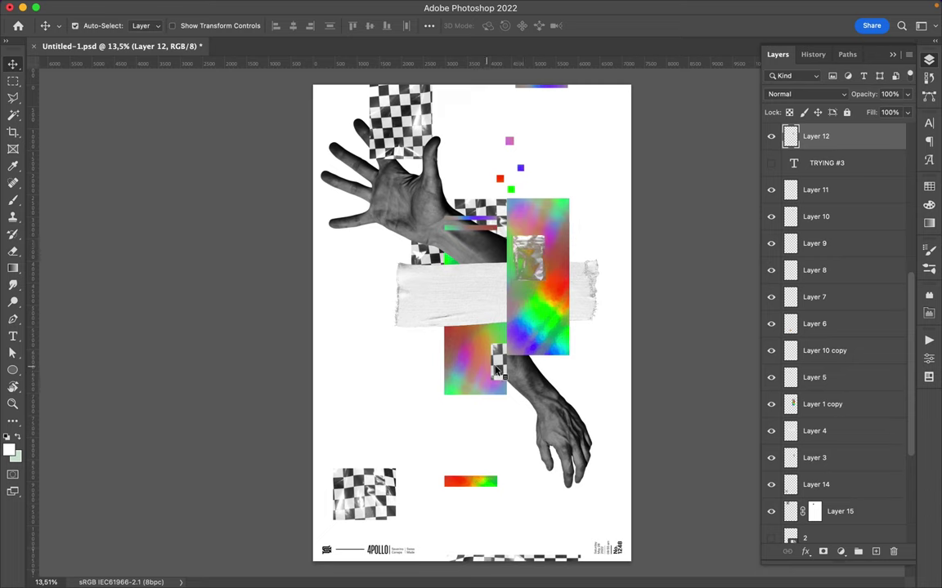
Step: Move the Layer 2 checker scrap down and make the TRYING #3 text visible again
{"action": "left_click", "coordinate": [500, 373]}
{"action": "left_click_drag", "start_coordinate": [500, 373], "coordinate": [486, 421]}
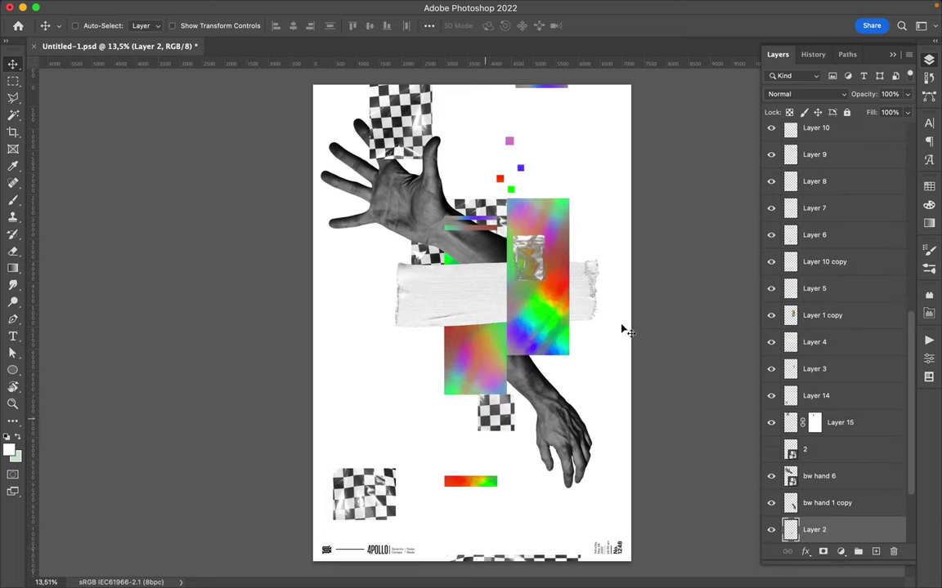
{"action": "left_click", "coordinate": [771, 450]}
{"action": "scroll", "coordinate": [810, 393], "scroll_direction": "down", "scroll_amount": 2}
{"action": "scroll", "coordinate": [809, 384], "scroll_direction": "up", "scroll_amount": 5}
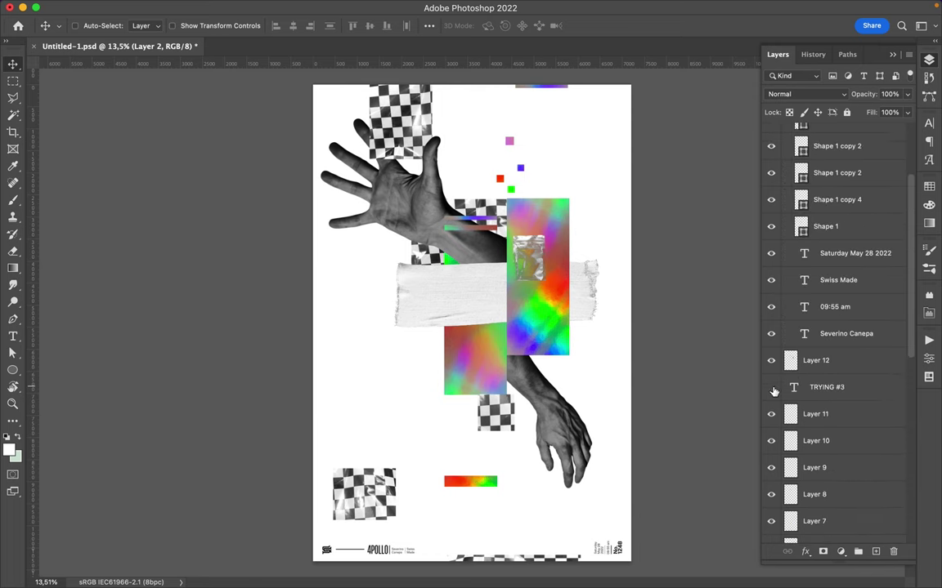
{"action": "left_click", "coordinate": [771, 387]}
Step: Stack a checker scrap above the rainbow block top, lower the foil patch, and adjust the rainbow bar
{"action": "left_click_drag", "start_coordinate": [495, 429], "coordinate": [557, 226]}
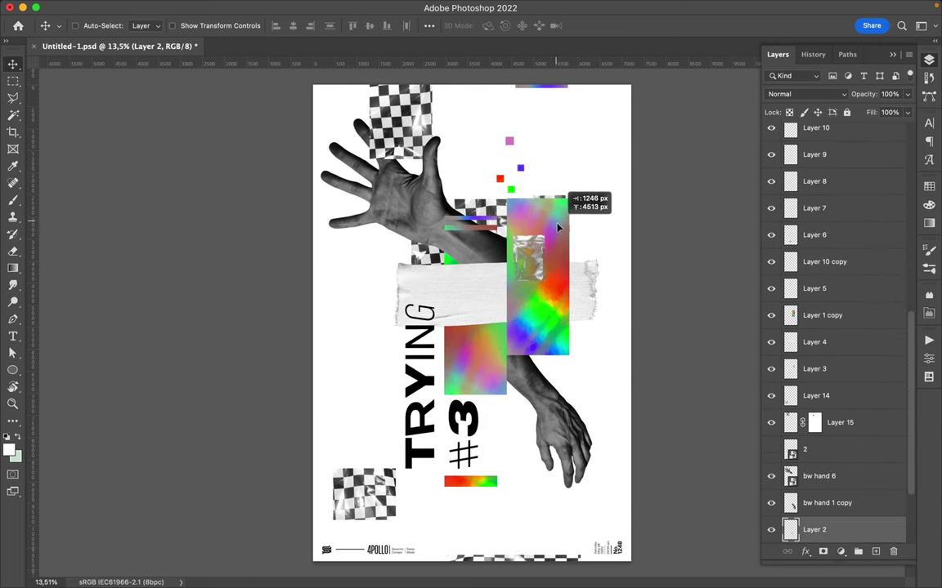
{"action": "left_click_drag", "start_coordinate": [817, 529], "coordinate": [842, 221]}
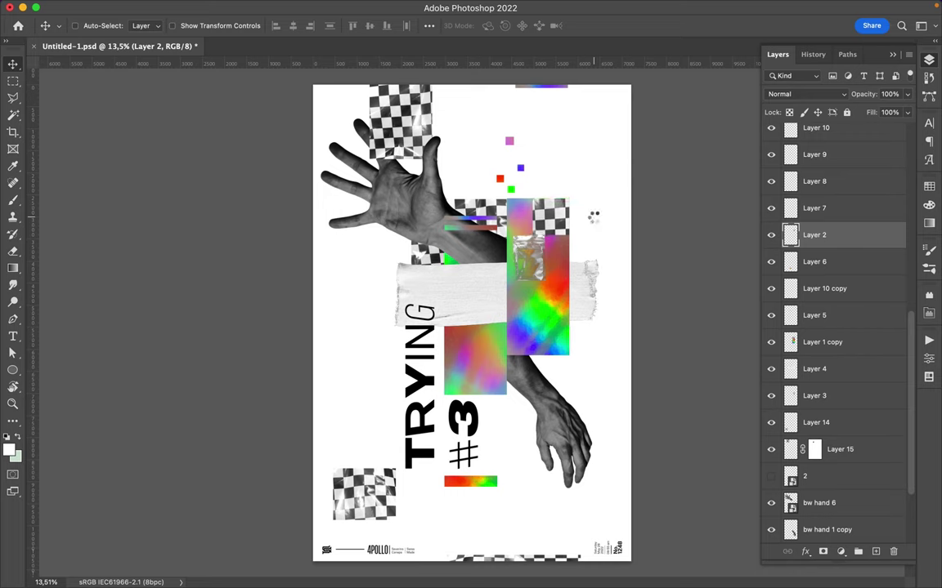
{"action": "left_click_drag", "start_coordinate": [525, 241], "coordinate": [523, 303]}
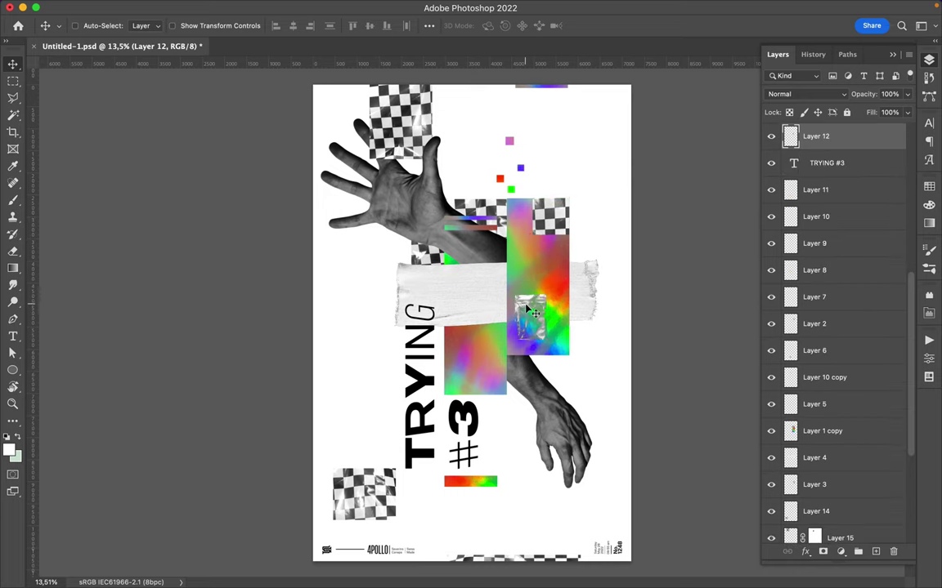
{"action": "left_click_drag", "start_coordinate": [488, 480], "coordinate": [485, 481]}
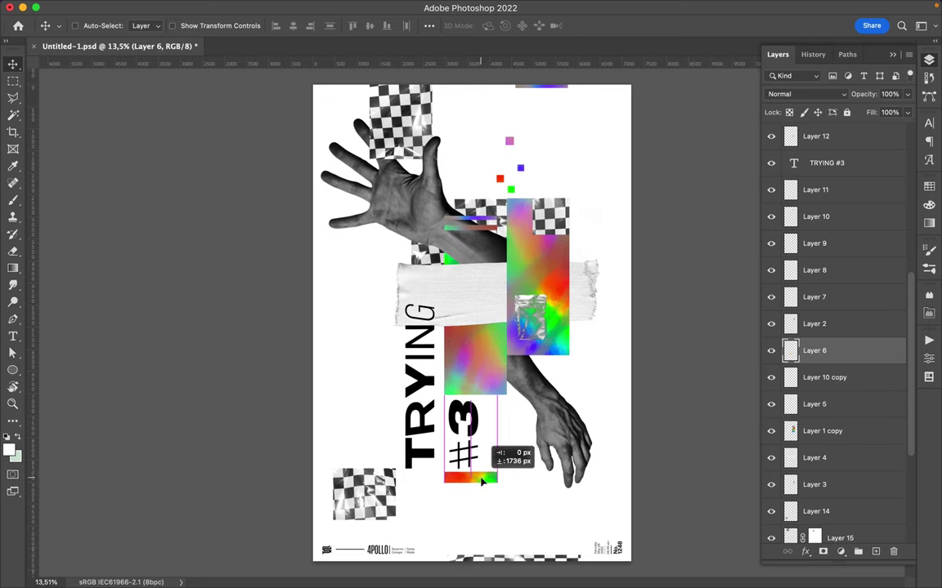
{"action": "left_click_drag", "start_coordinate": [485, 481], "coordinate": [485, 482]}
Step: Move the checker scrap onto the lower hand and order it behind the hand in Layers
{"action": "mouse_move", "coordinate": [380, 492]}
{"action": "left_mouse_down"}
{"action": "mouse_move", "coordinate": [380, 500]}
{"action": "mouse_move", "coordinate": [552, 162]}
{"action": "mouse_move", "coordinate": [551, 446]}
{"action": "left_mouse_up"}
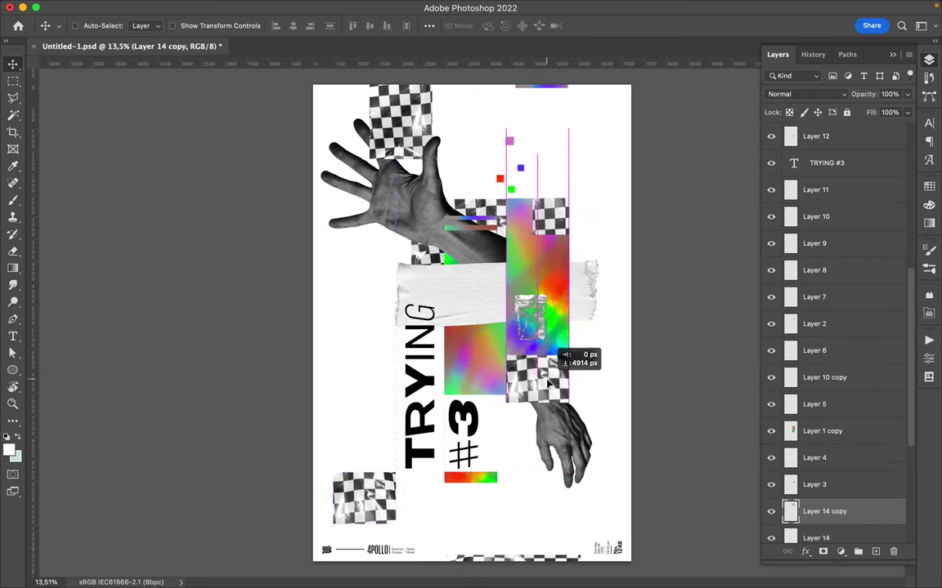
{"action": "scroll", "coordinate": [855, 322], "scroll_direction": "down", "scroll_amount": 5}
{"action": "left_click_drag", "start_coordinate": [856, 321], "coordinate": [854, 472]}
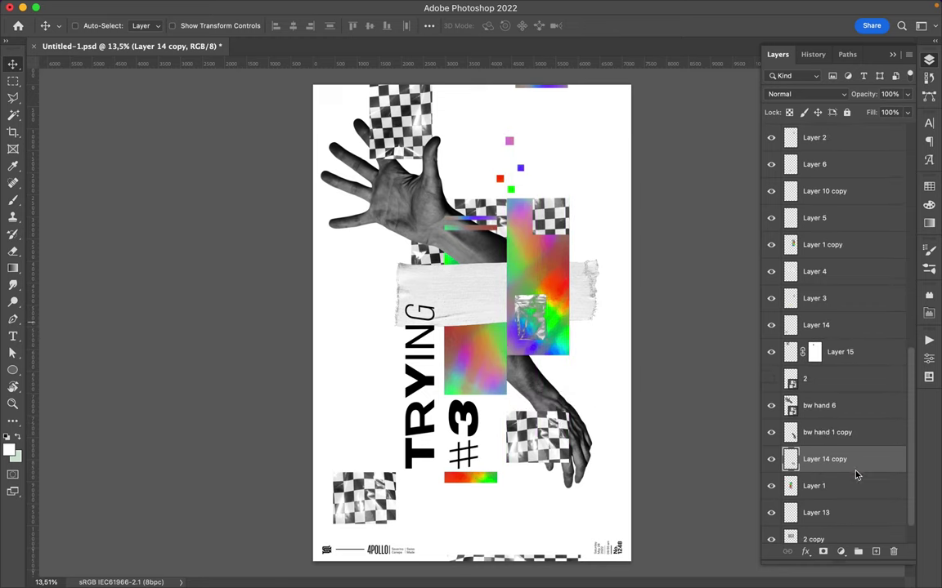
{"action": "scroll", "coordinate": [824, 415], "scroll_direction": "down", "scroll_amount": 1}
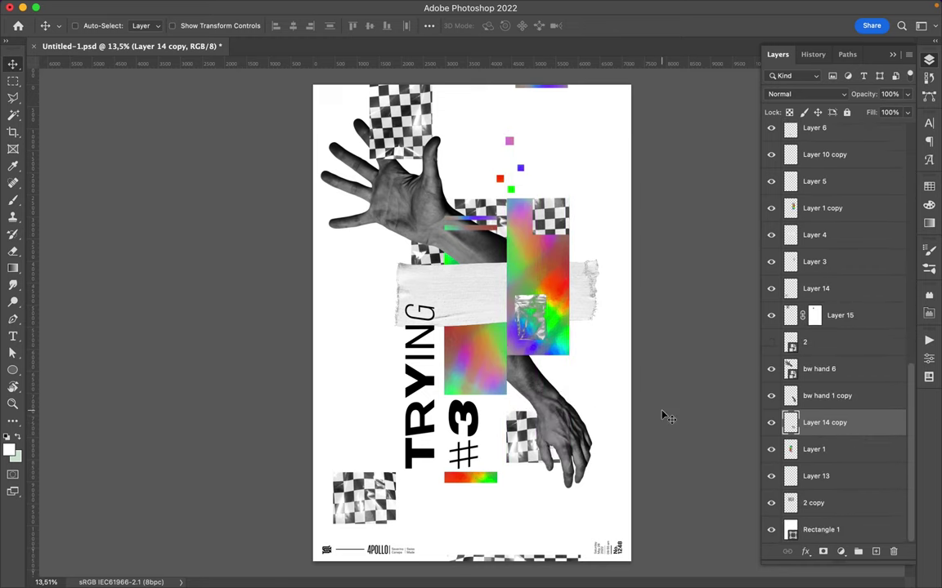
Step: Nudge the TRYING #3 text left and duplicate the purple bar onto the top-left checker
{"action": "left_click_drag", "start_coordinate": [463, 418], "coordinate": [460, 419]}
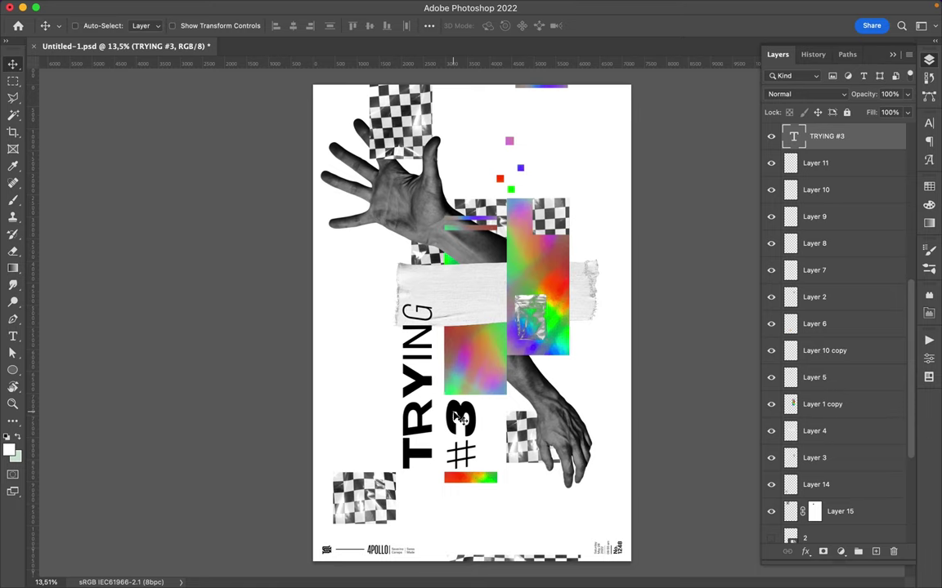
{"action": "left_click_drag", "start_coordinate": [459, 418], "coordinate": [464, 420]}
{"action": "mouse_move", "coordinate": [494, 85]}
{"action": "left_mouse_down"}
{"action": "mouse_move", "coordinate": [393, 115]}
{"action": "mouse_move", "coordinate": [417, 111]}
{"action": "left_mouse_up"}
{"action": "key", "text": "super+t"}
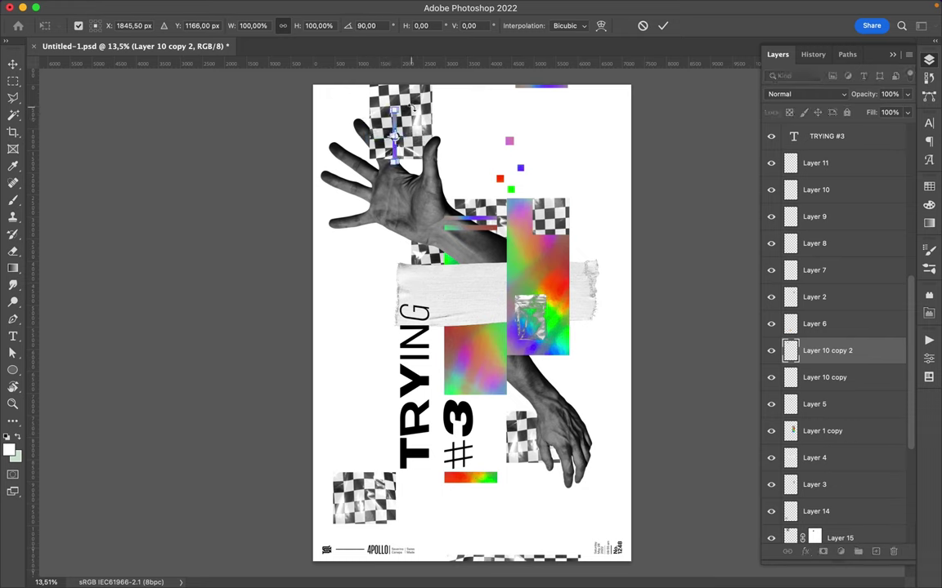
Step: Commit the rotated purple bar copy and select the left part of the top checker scrap
{"action": "key", "text": "Return"}
{"action": "left_click", "coordinate": [372, 113]}
{"action": "key", "text": "m"}
{"action": "left_click_drag", "start_coordinate": [358, 170], "coordinate": [384, 80]}
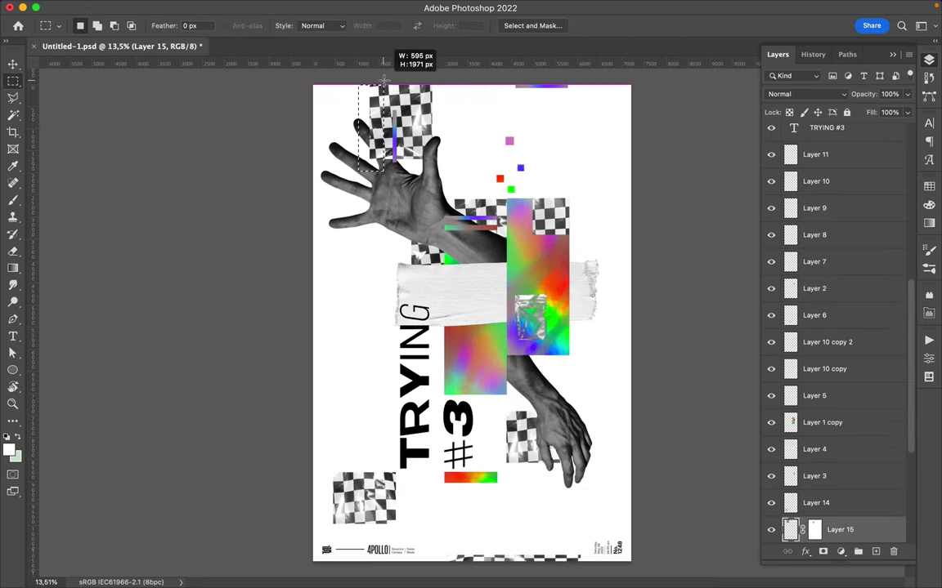
{"action": "left_click", "coordinate": [395, 147], "text": "super"}
{"action": "key", "text": "v"}
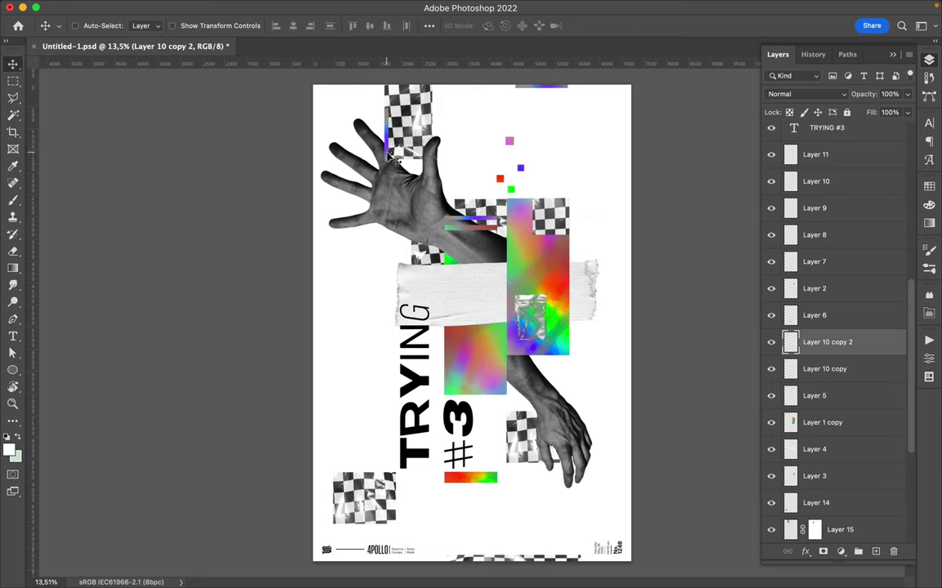
Step: Copy the red and green squares to the top checker, upper right, and left page edge
{"action": "left_click_drag", "start_coordinate": [501, 179], "coordinate": [428, 119]}
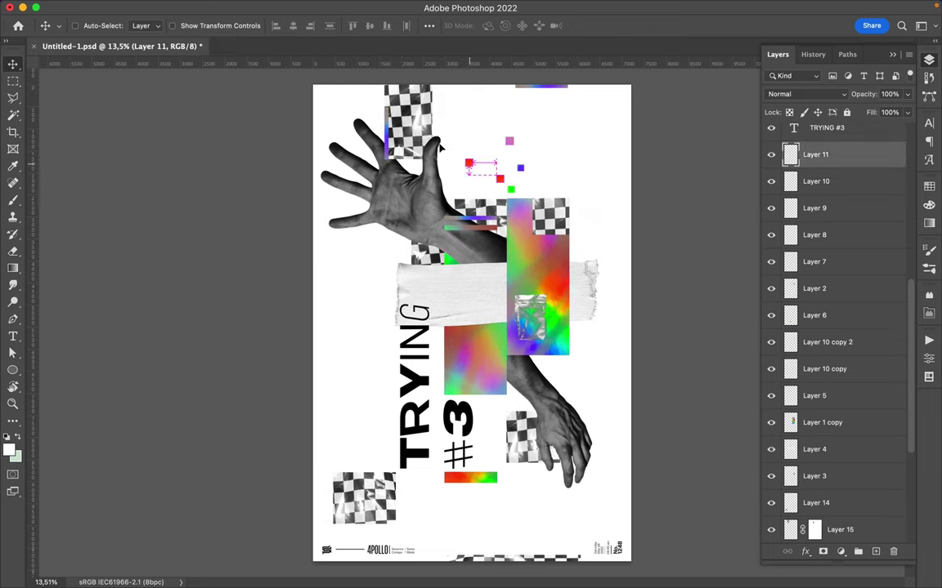
{"action": "left_click", "coordinate": [512, 192], "text": "super"}
{"action": "left_click_drag", "start_coordinate": [512, 193], "coordinate": [562, 155]}
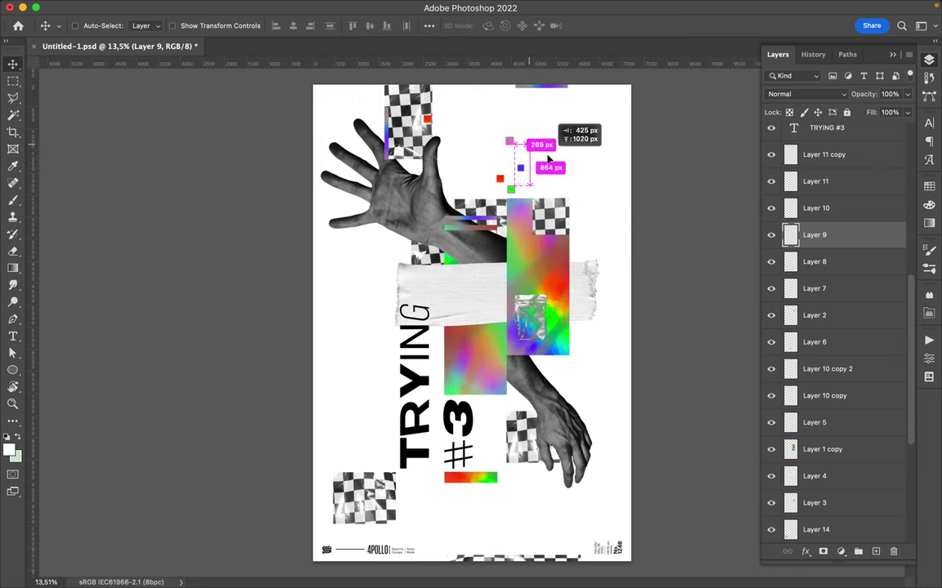
{"action": "left_click_drag", "start_coordinate": [563, 154], "coordinate": [318, 394]}
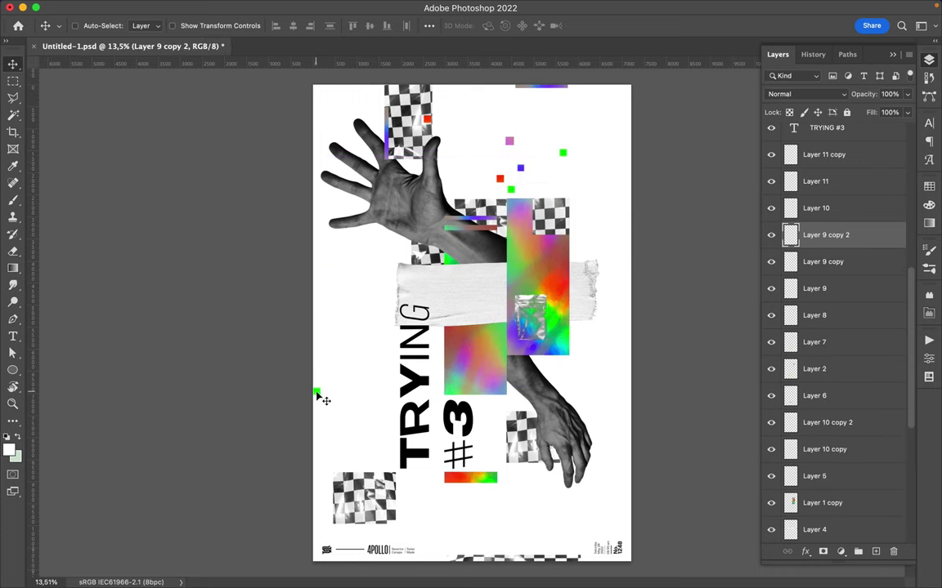
{"action": "left_click", "coordinate": [499, 179], "text": "super"}
{"action": "left_click_drag", "start_coordinate": [500, 179], "coordinate": [316, 386]}
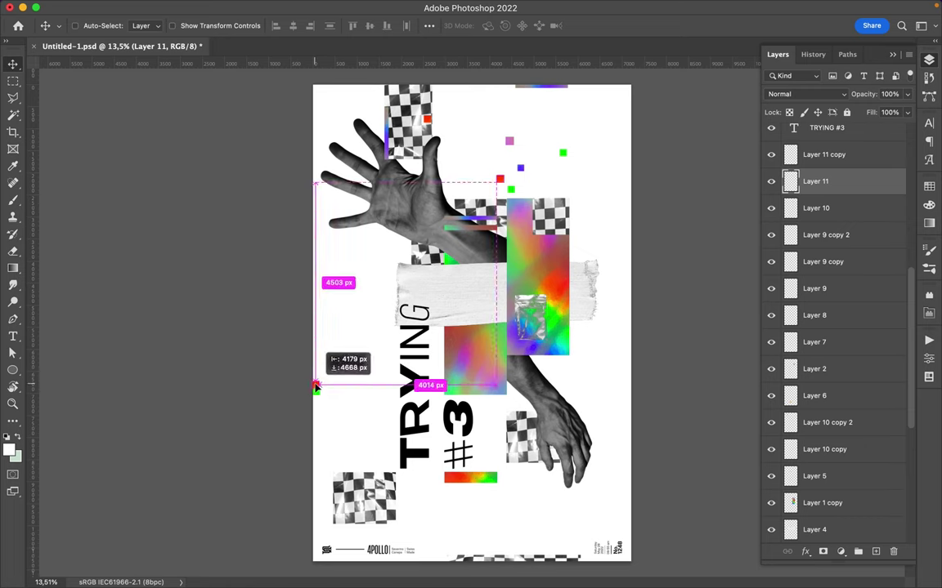
Step: Nudge the left-edge red and green square pair further left and save the document
{"action": "scroll", "coordinate": [298, 403], "scroll_direction": "up", "scroll_amount": 1}
{"action": "scroll", "coordinate": [299, 403], "scroll_direction": "up", "scroll_amount": 3}
{"action": "scroll", "coordinate": [299, 403], "scroll_direction": "up", "scroll_amount": 2}
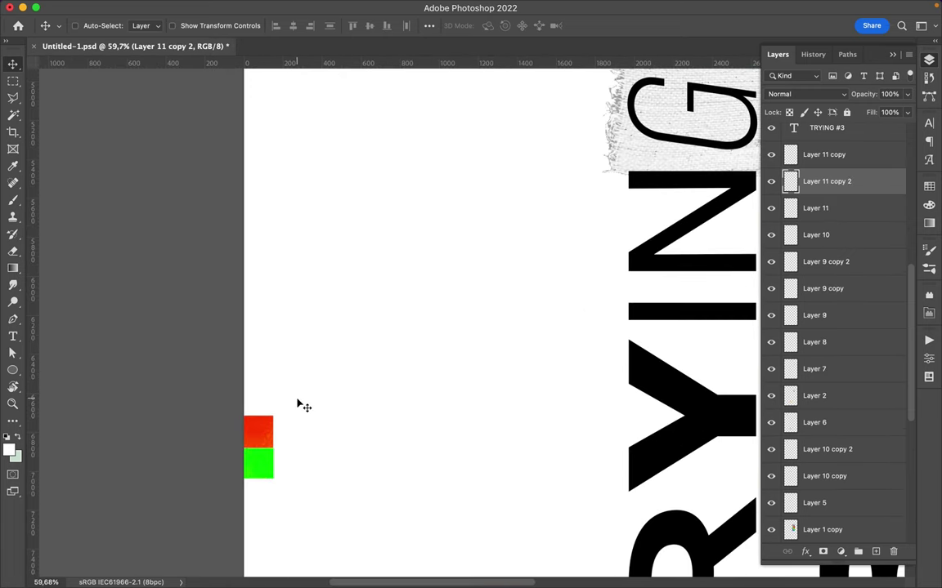
{"action": "left_click", "coordinate": [264, 465], "text": "shift"}
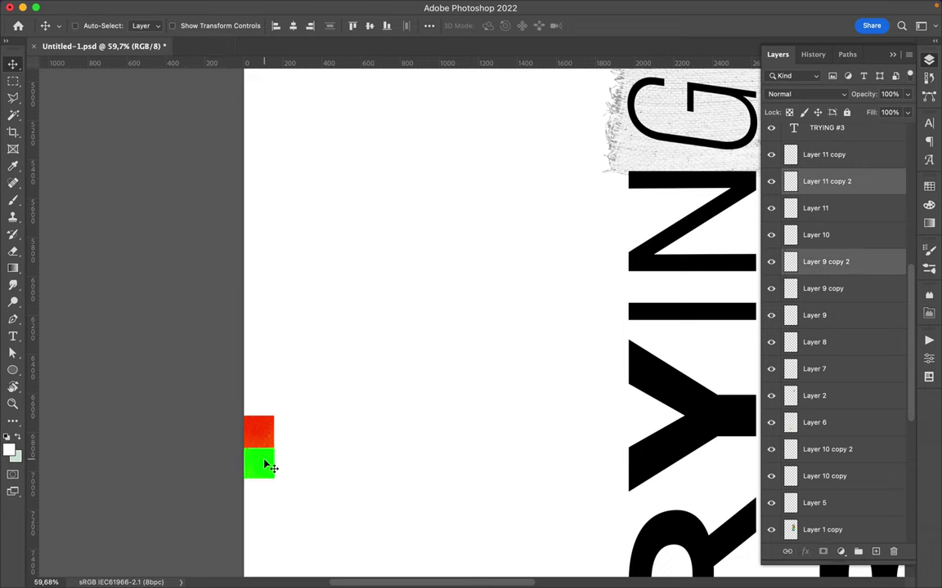
{"action": "key", "text": "Left"}
{"action": "key", "text": "Left"}
{"action": "key", "text": "Left"}
{"action": "left_click", "coordinate": [260, 439], "text": "shift"}
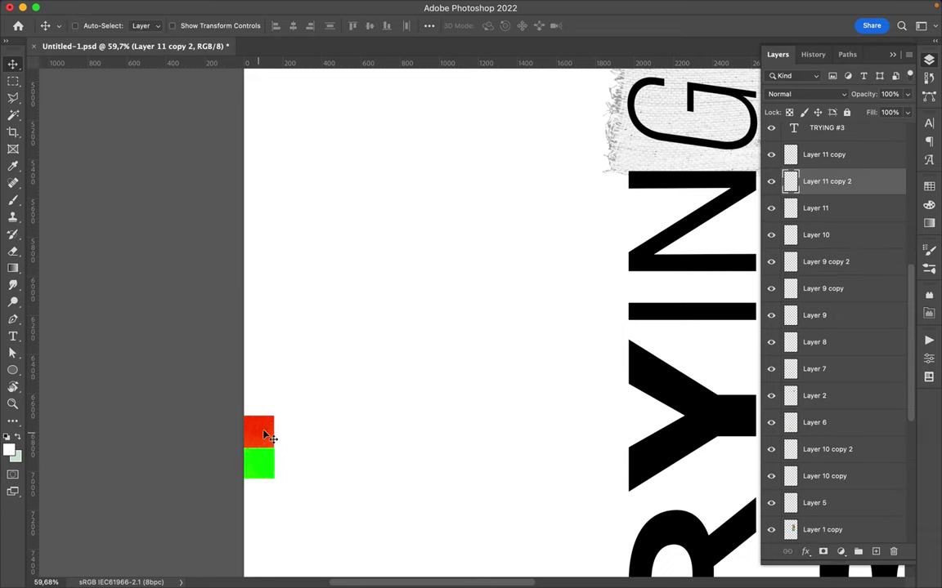
{"action": "scroll", "coordinate": [320, 377], "scroll_direction": "down", "scroll_amount": 6}
{"action": "key", "text": "ctrl+s"}
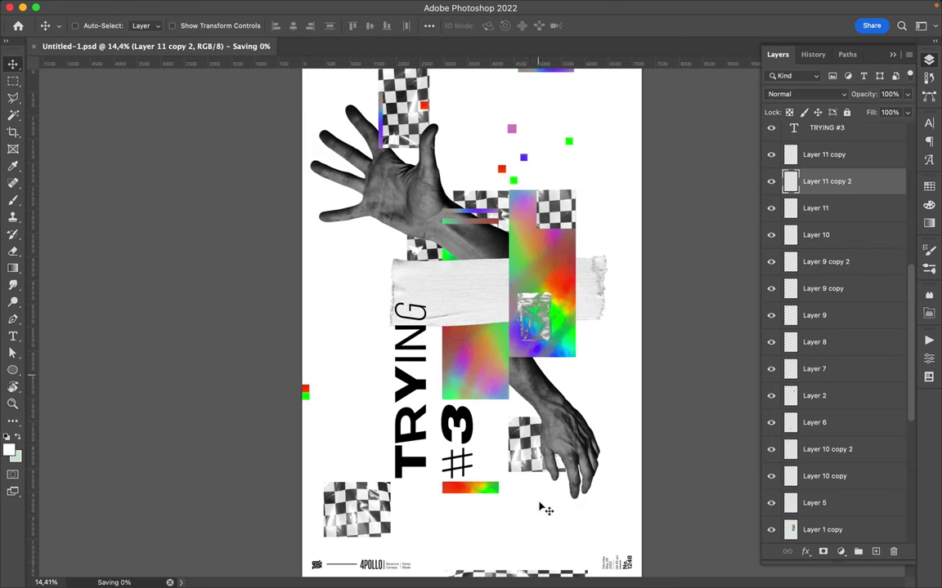
Step: Nudge the bottom checker strip up, then select the upper hand, colour bar and checker scraps together
{"action": "left_click", "coordinate": [540, 575], "text": "ctrl"}
{"action": "left_click_drag", "start_coordinate": [537, 569], "coordinate": [540, 560]}
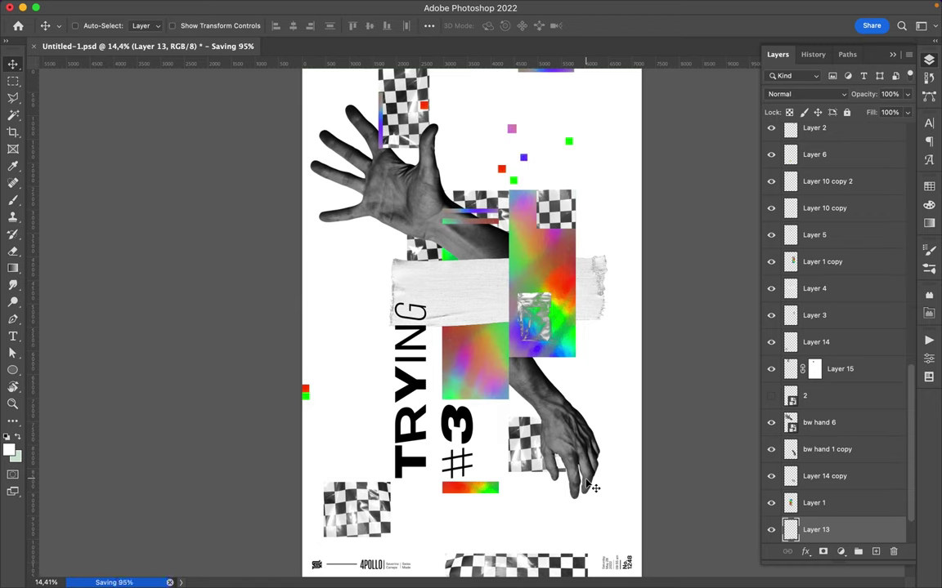
{"action": "left_click", "coordinate": [475, 299]}
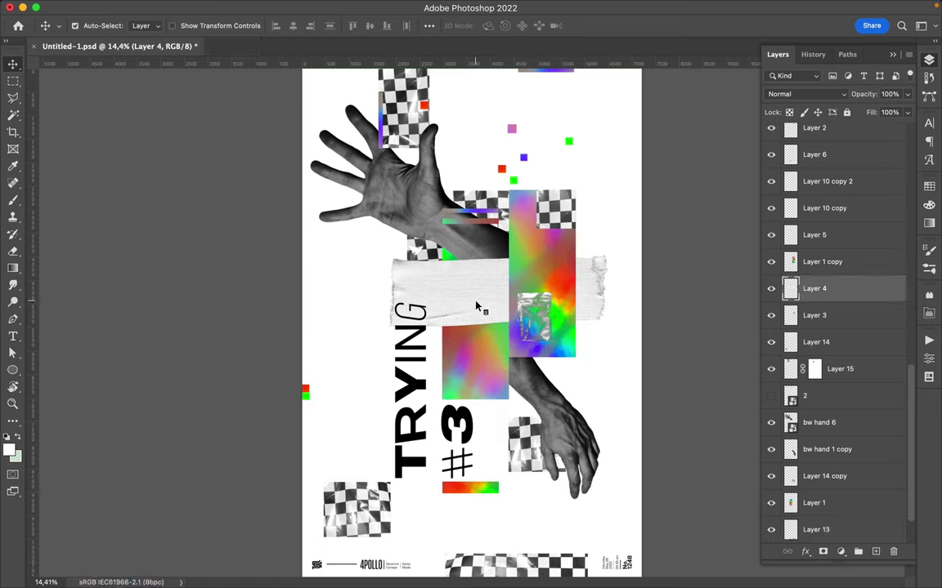
{"action": "left_click", "coordinate": [472, 220], "text": "shift"}
{"action": "left_click", "coordinate": [384, 147], "text": "shift"}
{"action": "left_click", "coordinate": [360, 128], "text": "shift"}
{"action": "left_click", "coordinate": [423, 111], "text": "shift"}
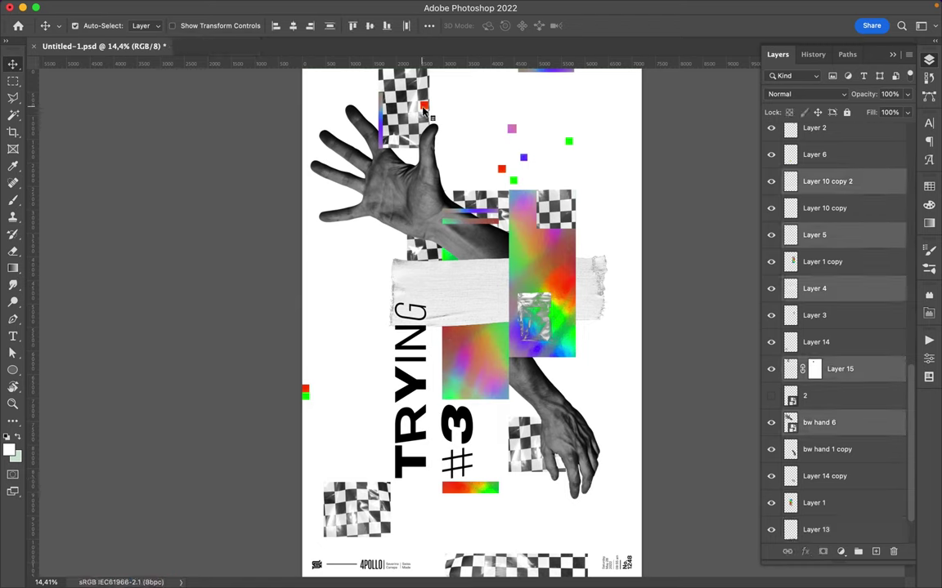
Step: Drag the upper hand group about 776 px down the poster and marquee above the top checker block
{"action": "left_click_drag", "start_coordinate": [418, 196], "coordinate": [416, 226]}
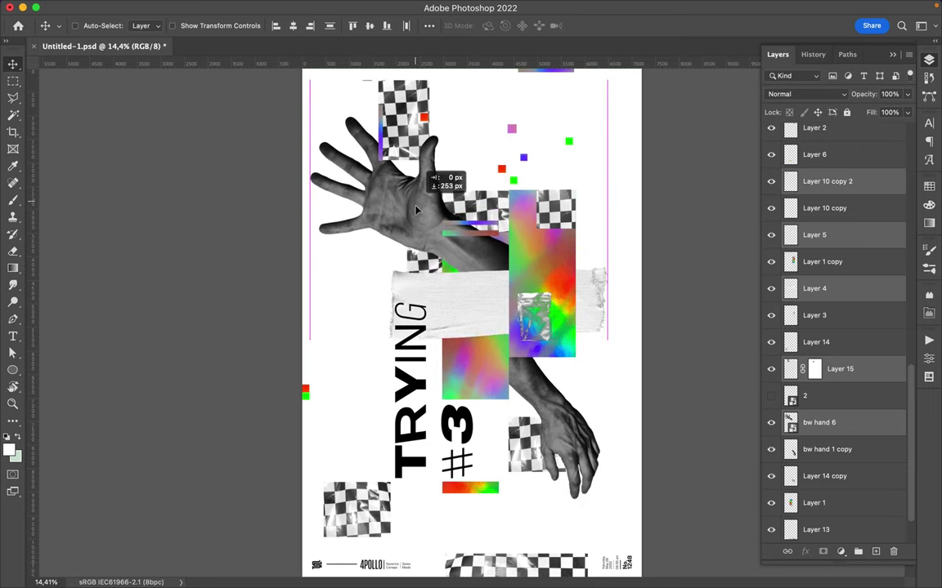
{"action": "left_click_drag", "start_coordinate": [416, 226], "coordinate": [416, 231]}
{"action": "left_click", "coordinate": [364, 112], "text": "shift"}
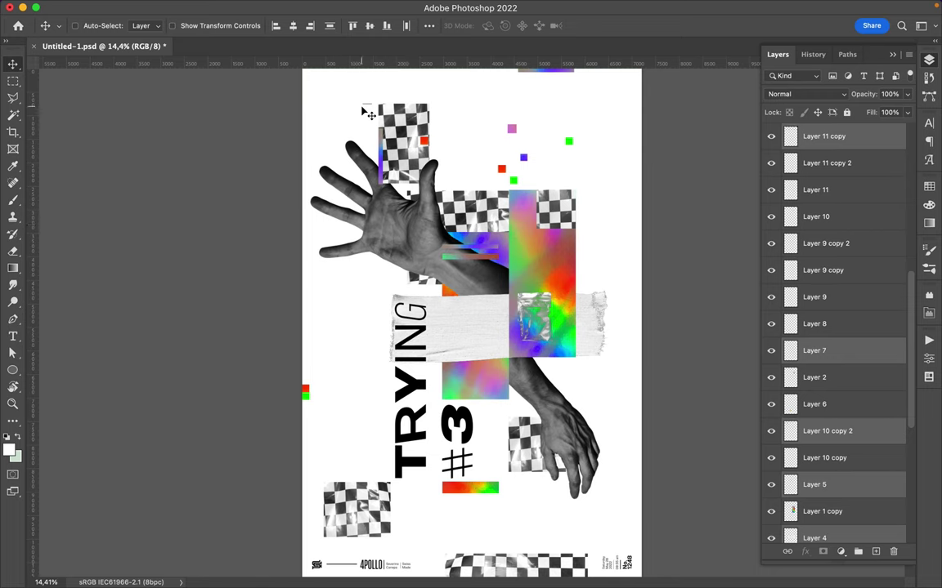
{"action": "key", "text": "m"}
{"action": "left_click_drag", "start_coordinate": [335, 85], "coordinate": [370, 113]}
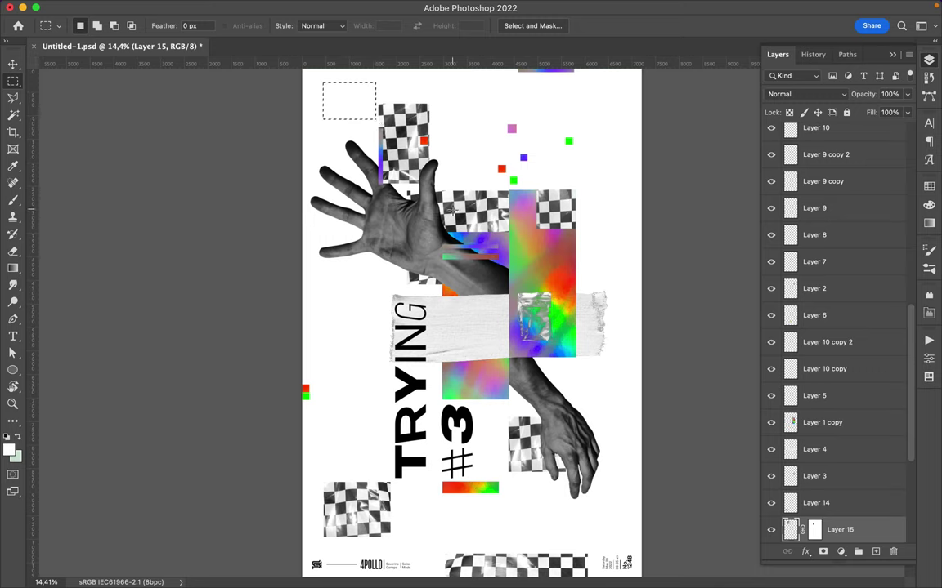
Step: Duplicate the holographic gradient, place the copy above the top checker block, and rotate it 180°
{"action": "left_click", "coordinate": [523, 253], "text": "ctrl"}
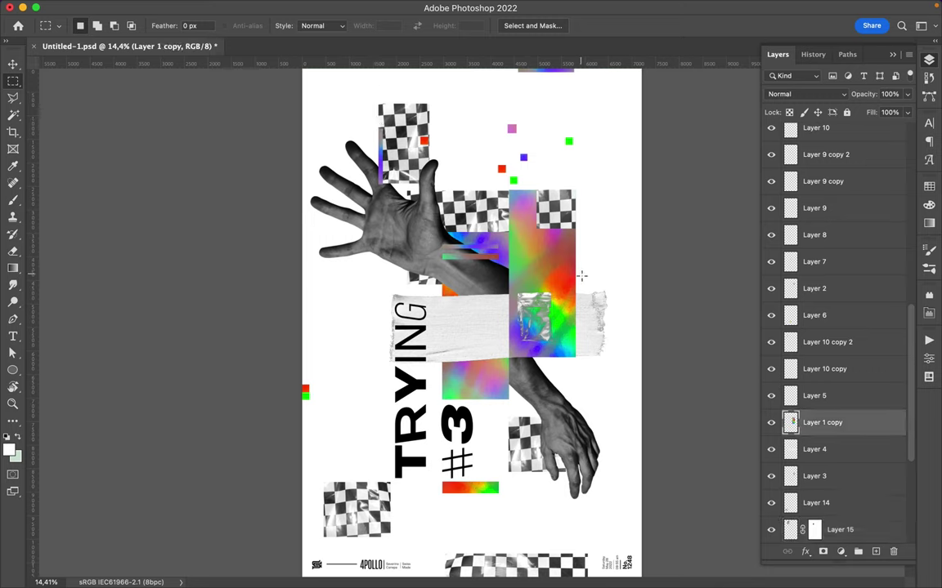
{"action": "key", "text": "ctrl+j"}
{"action": "key", "text": "v"}
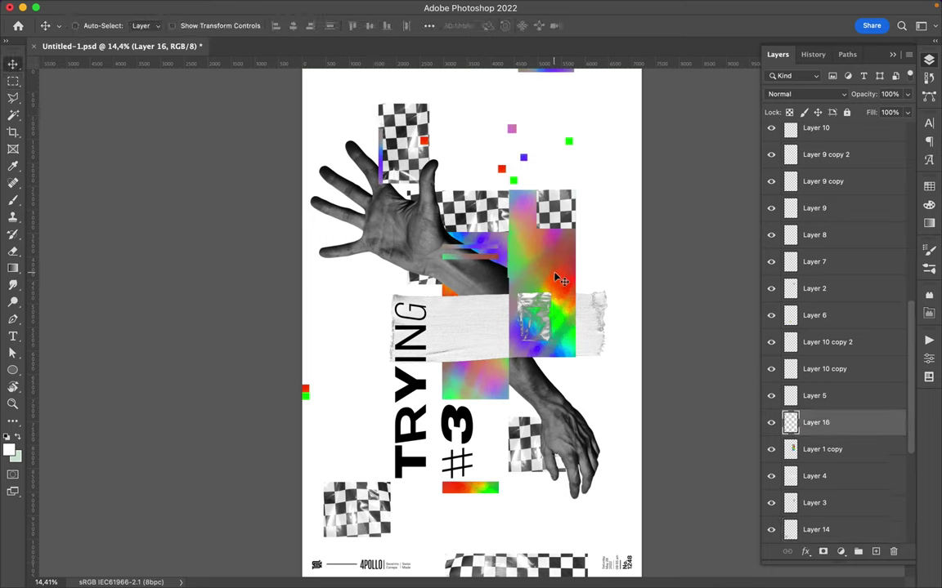
{"action": "left_click_drag", "start_coordinate": [556, 280], "coordinate": [414, 134]}
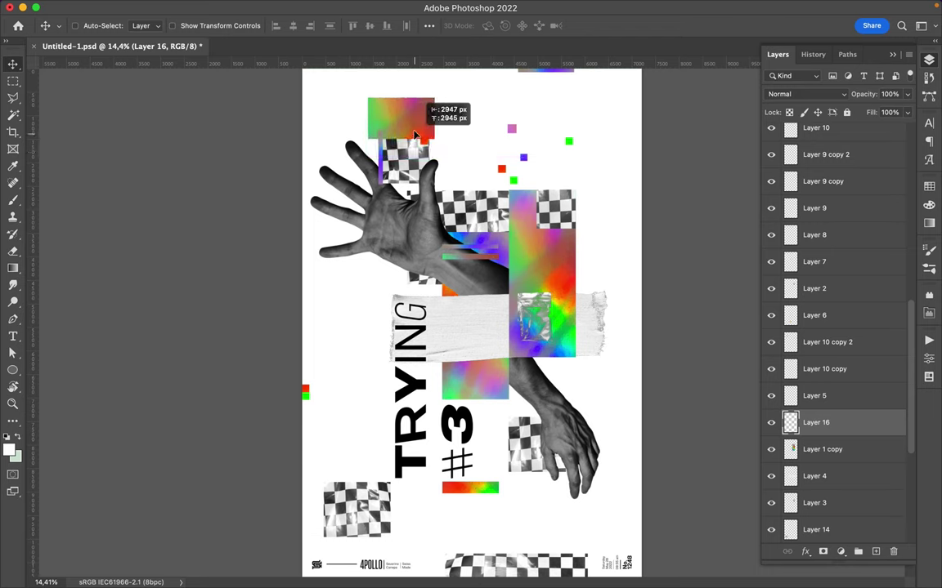
{"action": "key", "text": "ctrl+t"}
{"action": "left_click_drag", "start_coordinate": [496, 128], "coordinate": [497, 178]}
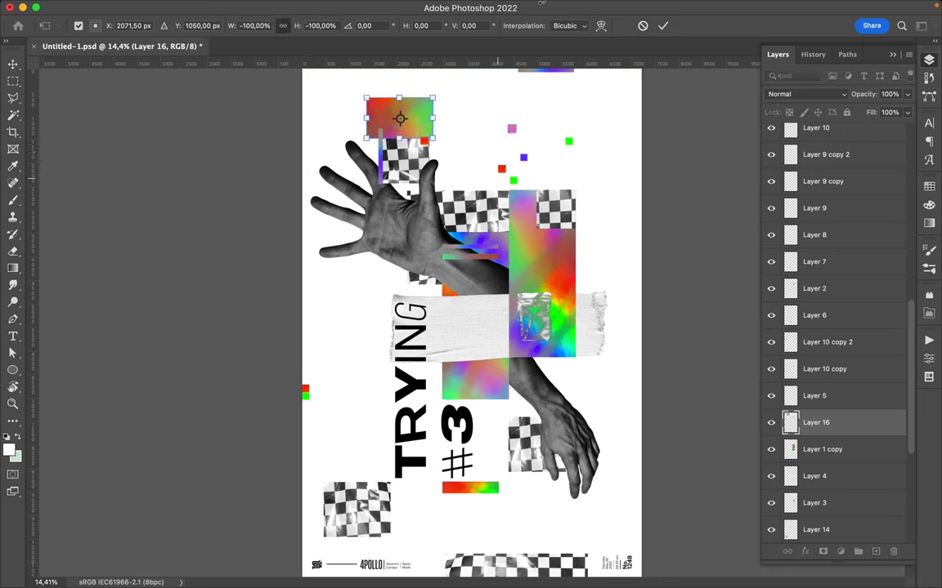
{"action": "key", "text": "Return"}
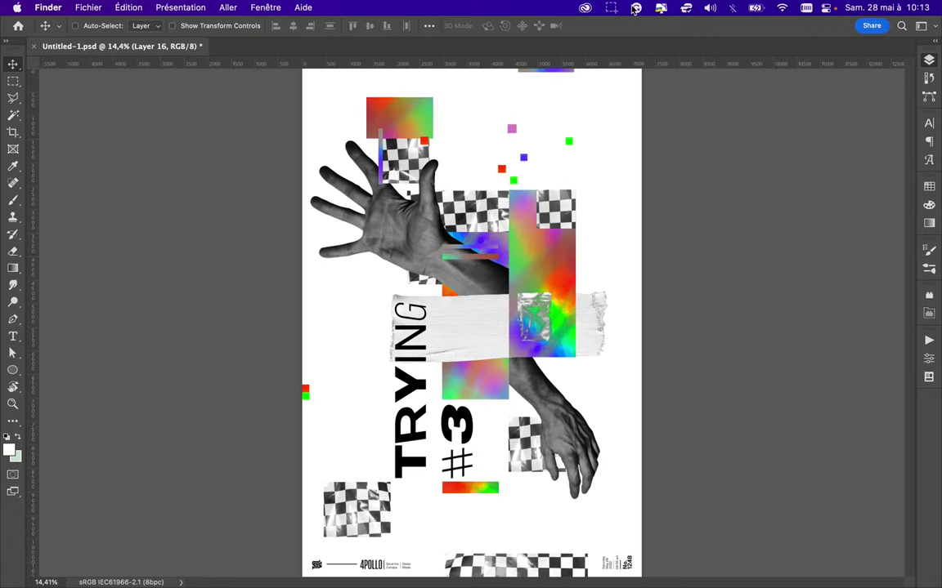
Step: Marquee the strip left of the top checker block on the gradient copy layer
{"action": "left_click", "coordinate": [660, 9]}
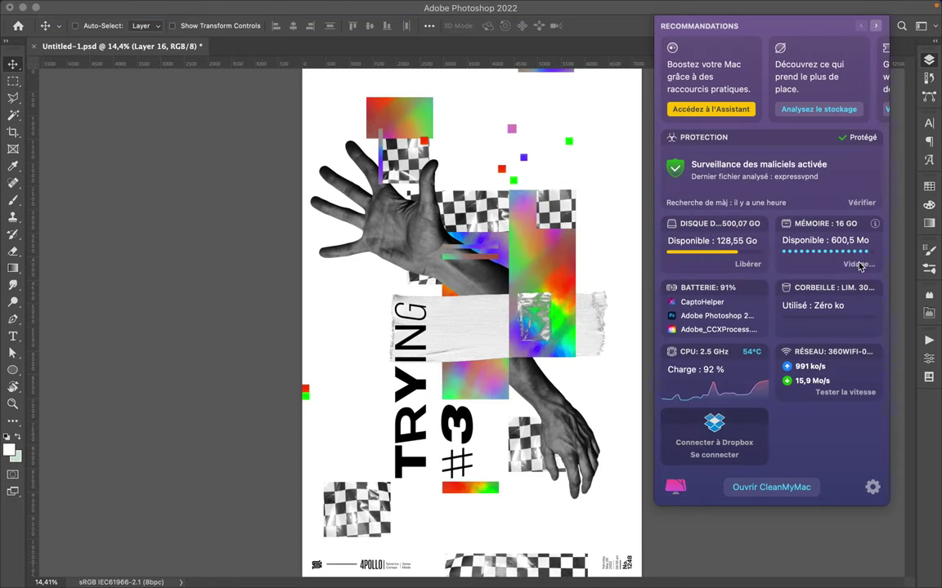
{"action": "left_click_drag", "start_coordinate": [411, 158], "coordinate": [794, 530]}
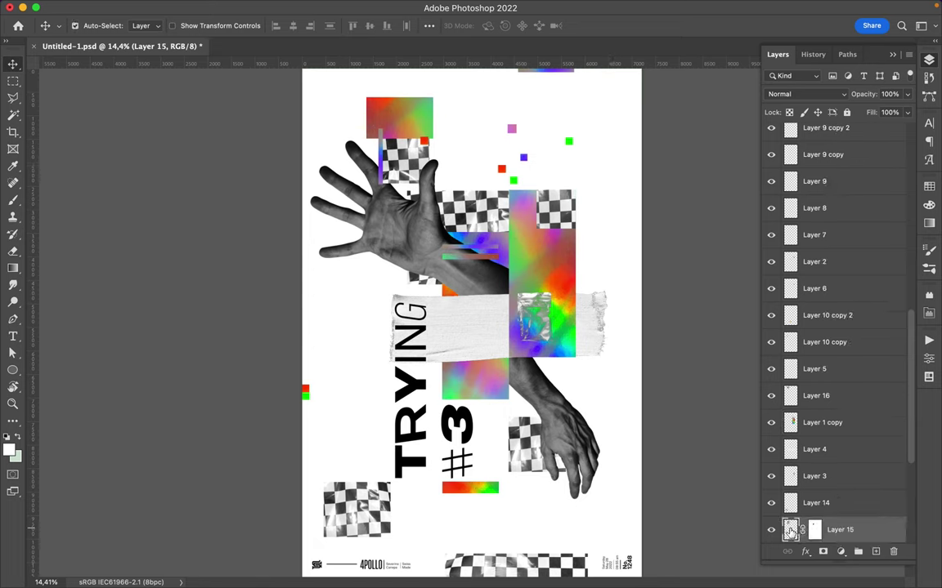
{"action": "left_click", "coordinate": [360, 123], "text": "ctrl"}
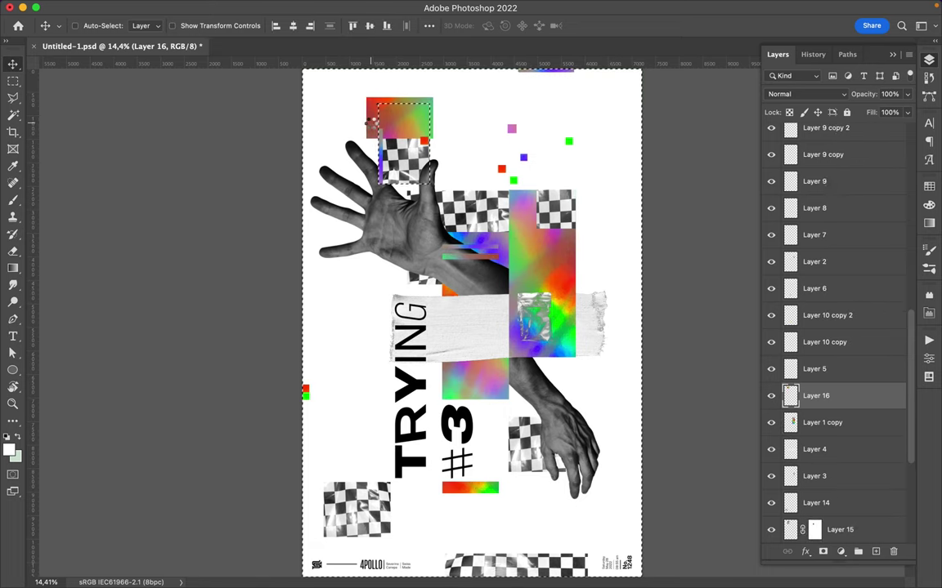
{"action": "key", "text": "ctrl+d"}
{"action": "key", "text": "m"}
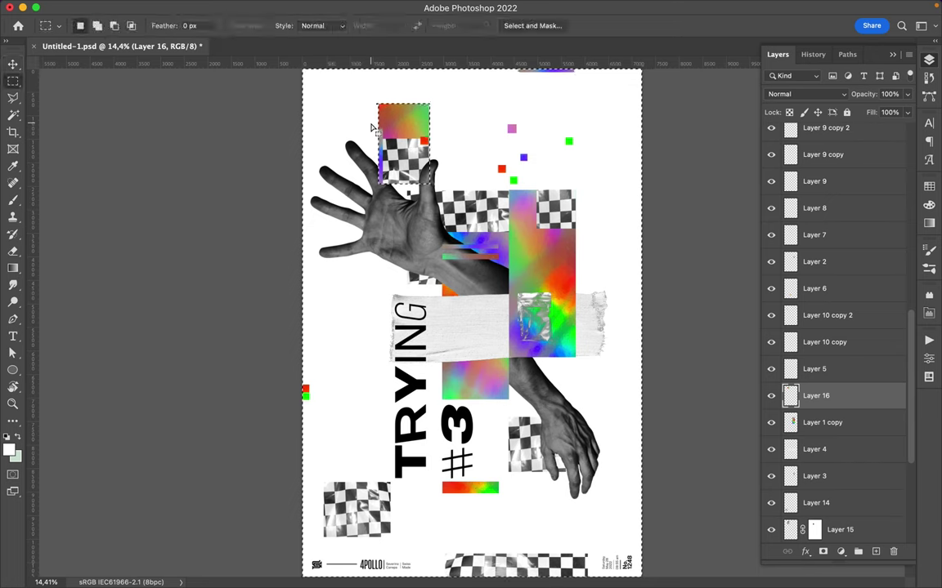
{"action": "left_click_drag", "start_coordinate": [356, 89], "coordinate": [378, 160]}
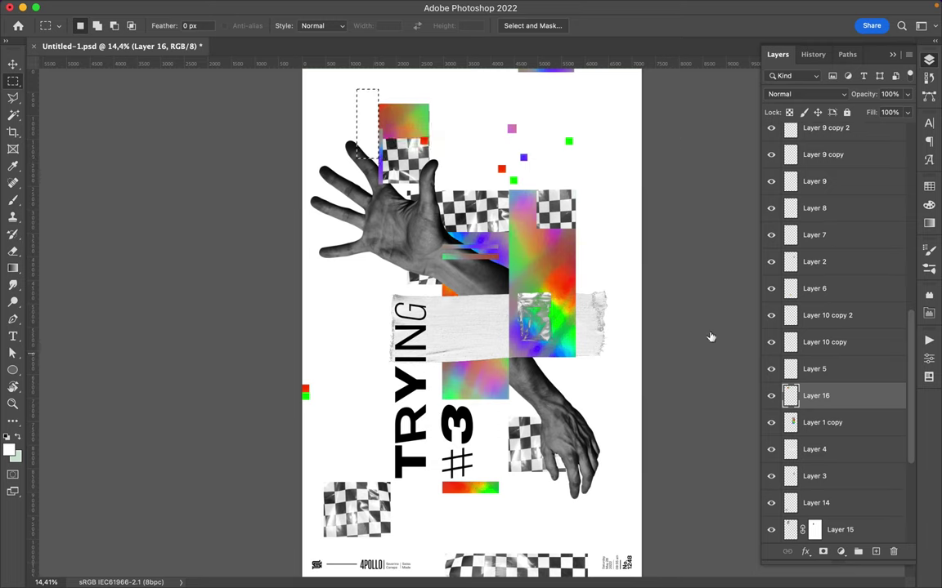
{"action": "left_click", "coordinate": [840, 529]}
{"action": "key", "text": "ctrl+d"}
Step: Trim the gradient copy over the top checker block and lower the Layer 2 checker scrap
{"action": "key", "text": "v"}
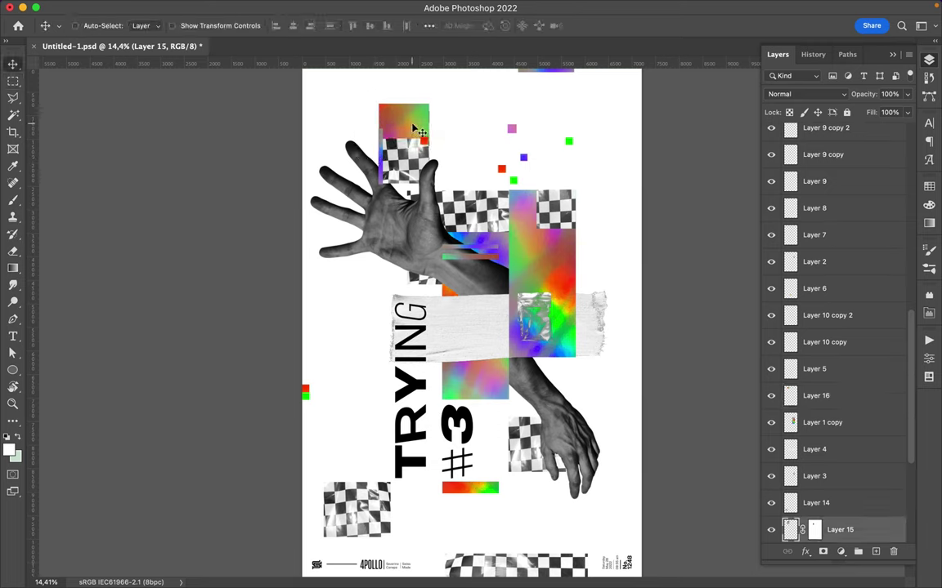
{"action": "key", "text": "m"}
{"action": "left_click_drag", "start_coordinate": [366, 121], "coordinate": [452, 157]}
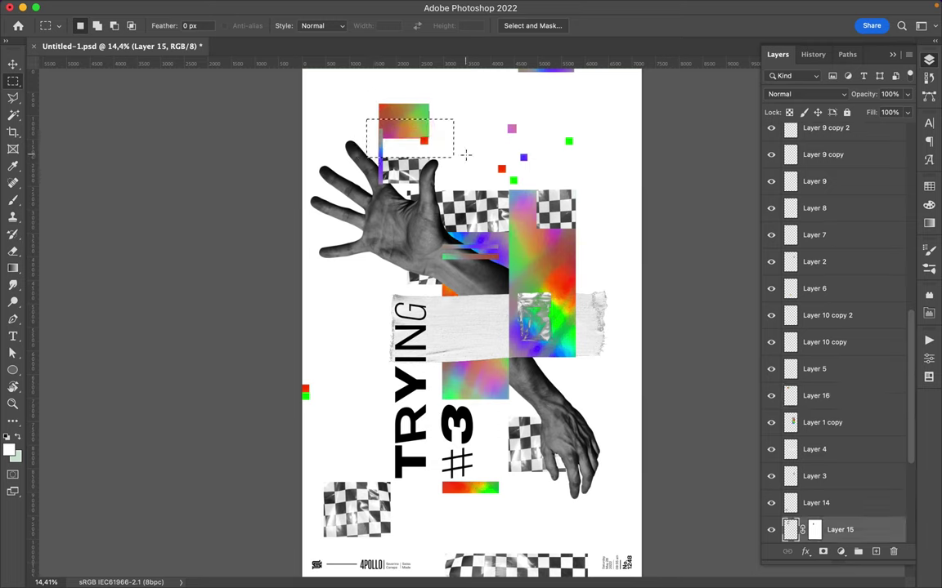
{"action": "left_click", "coordinate": [816, 396]}
{"action": "key", "text": "v"}
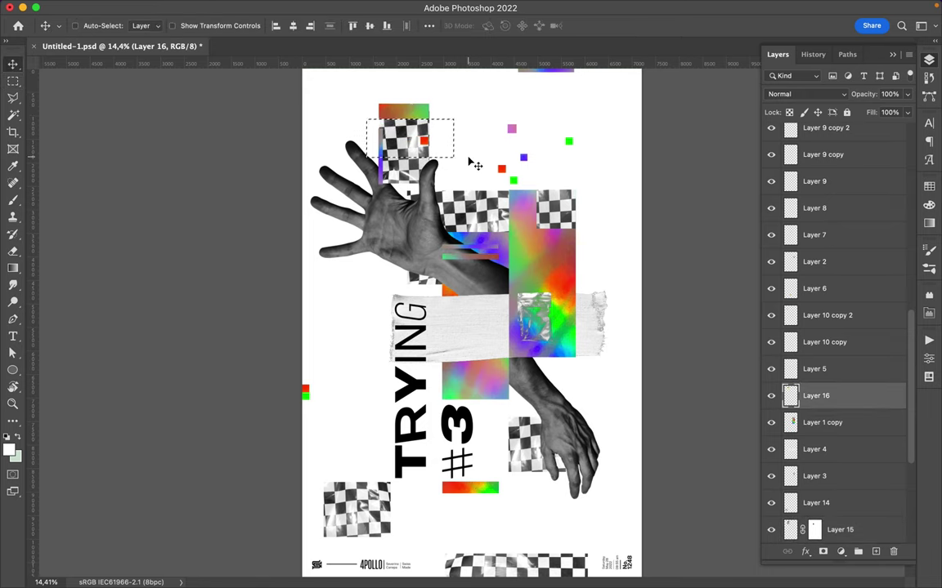
{"action": "key", "text": "ctrl+d"}
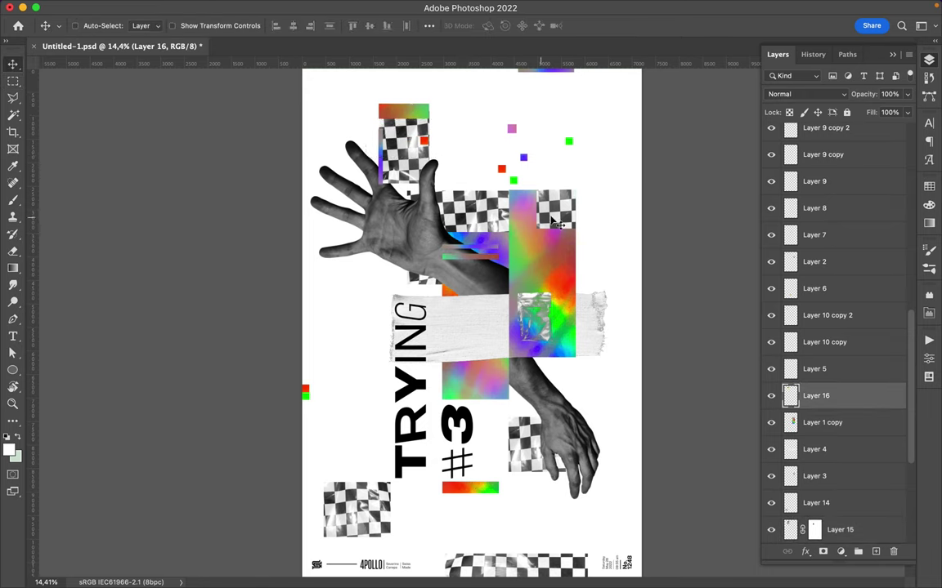
{"action": "left_click", "coordinate": [539, 307], "text": "ctrl"}
{"action": "left_click_drag", "start_coordinate": [556, 209], "coordinate": [555, 342]}
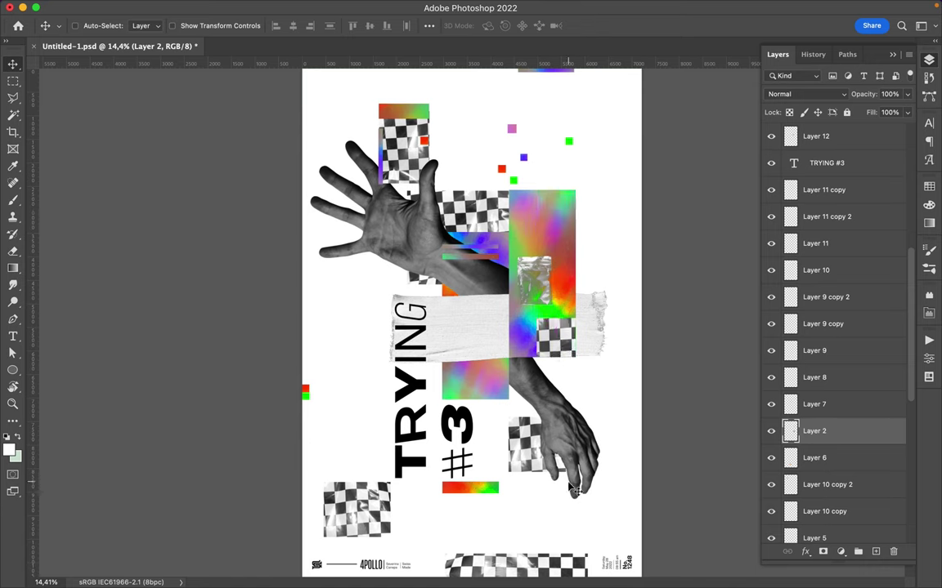
Step: Copy a piece of the rainbow bar below #3 onto its own layer
{"action": "left_click", "coordinate": [478, 491]}
{"action": "key", "text": "m"}
{"action": "left_click_drag", "start_coordinate": [501, 343], "coordinate": [582, 362]}
{"action": "key", "text": "ctrl+c"}
{"action": "key", "text": "Return"}
{"action": "key", "text": "ctrl+j"}
Step: Stand the rainbow piece upright beside TRYING and send it behind the white tape
{"action": "key", "text": "v"}
{"action": "left_click_drag", "start_coordinate": [500, 327], "coordinate": [309, 316]}
{"action": "key", "text": "ctrl+t"}
{"action": "mouse_move", "coordinate": [339, 270]}
{"action": "left_mouse_down"}
{"action": "mouse_move", "coordinate": [430, 276]}
{"action": "mouse_move", "coordinate": [389, 245]}
{"action": "left_mouse_up"}
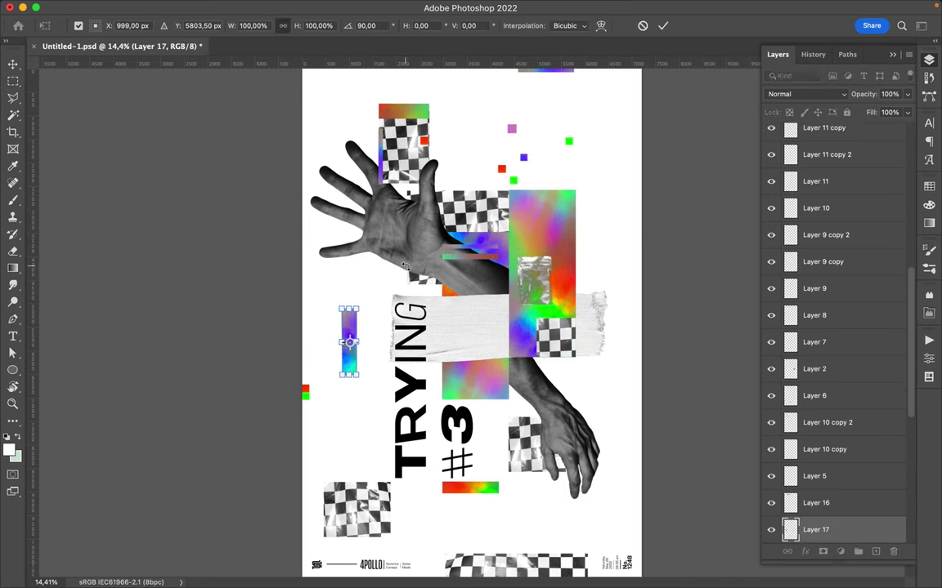
{"action": "key", "text": "Return"}
{"action": "mouse_move", "coordinate": [356, 338]}
{"action": "left_mouse_down"}
{"action": "mouse_move", "coordinate": [360, 305]}
{"action": "mouse_move", "coordinate": [393, 315]}
{"action": "left_mouse_up"}
{"action": "scroll", "coordinate": [834, 222], "scroll_direction": "down", "scroll_amount": 5}
{"action": "left_click_drag", "start_coordinate": [817, 180], "coordinate": [830, 463]}
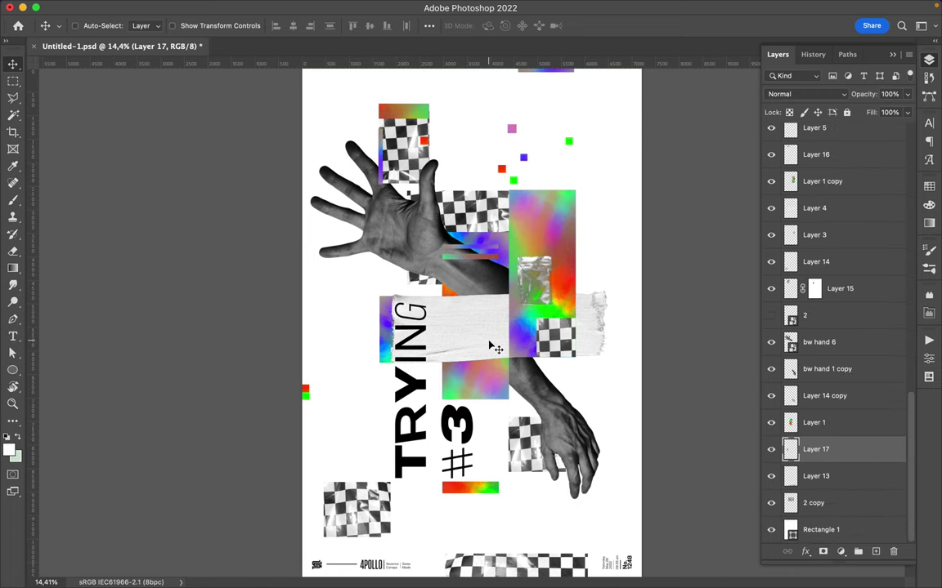
Step: Place purple squares near the top edge and beside the repositioned bottom-left checker scrap
{"action": "left_click_drag", "start_coordinate": [524, 157], "coordinate": [442, 92]}
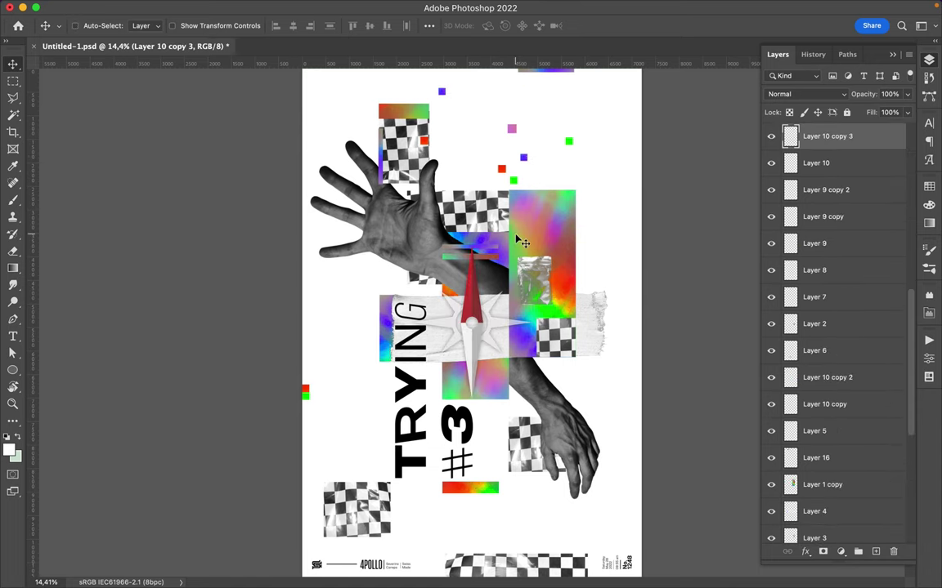
{"action": "scroll", "coordinate": [450, 290], "scroll_direction": "down", "scroll_amount": 1}
{"action": "left_click_drag", "start_coordinate": [516, 560], "coordinate": [517, 578]}
{"action": "left_click_drag", "start_coordinate": [523, 174], "coordinate": [398, 507]}
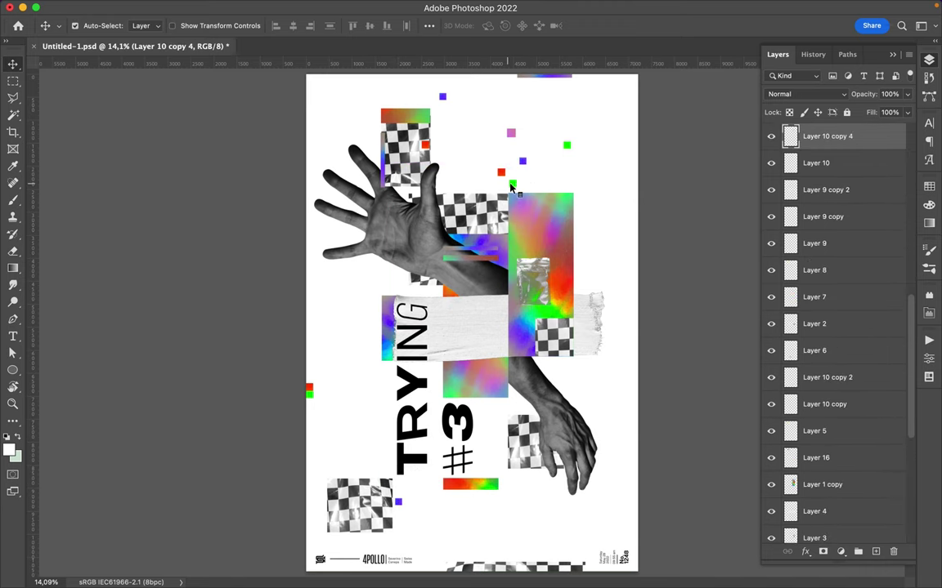
Step: Rotate the upper-arm colour bar to 135°, move the small red square beside the tape, and save
{"action": "key", "text": "ctrl+minus"}
{"action": "left_click", "coordinate": [483, 263]}
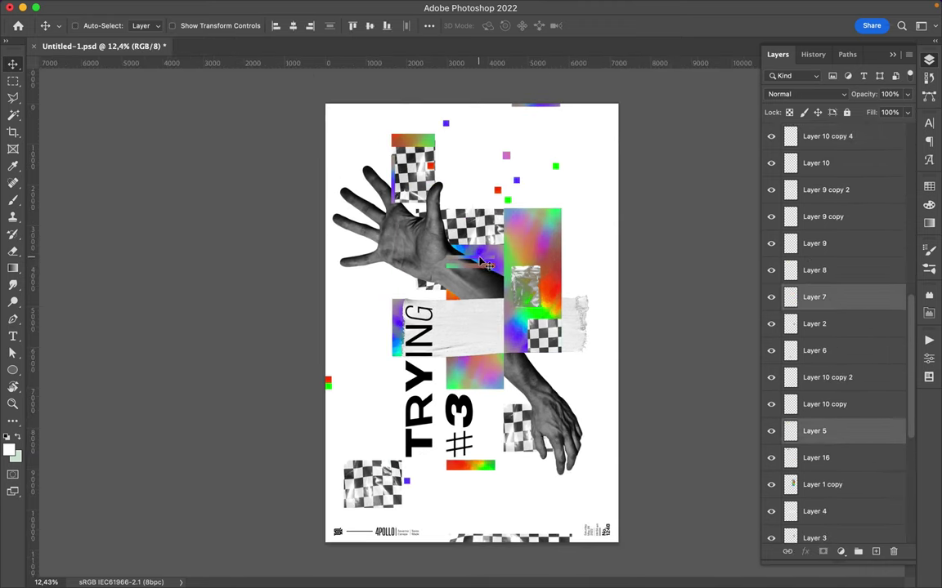
{"action": "left_click", "coordinate": [438, 243], "text": "ctrl"}
{"action": "key", "text": "ctrl+t"}
{"action": "left_click_drag", "start_coordinate": [441, 233], "coordinate": [566, 261]}
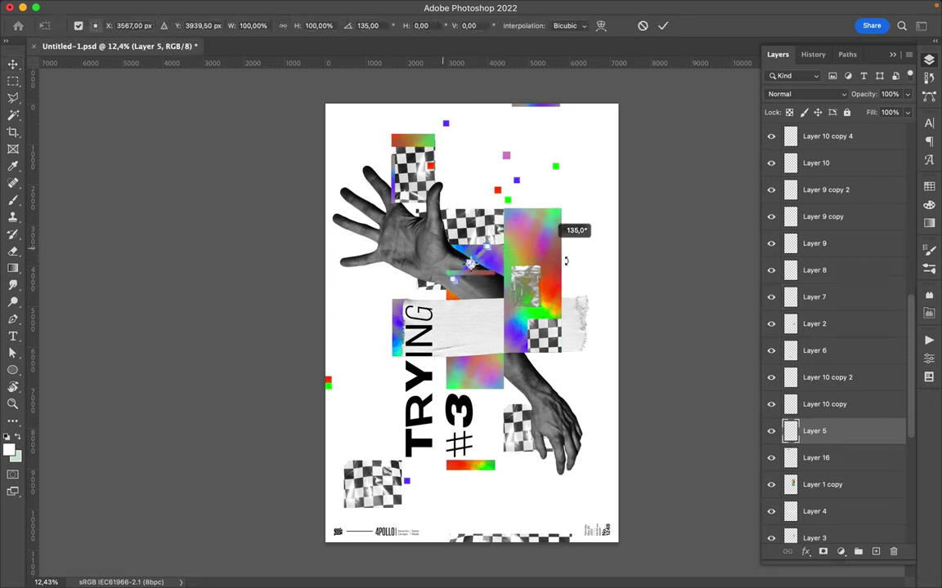
{"action": "key", "text": "Return"}
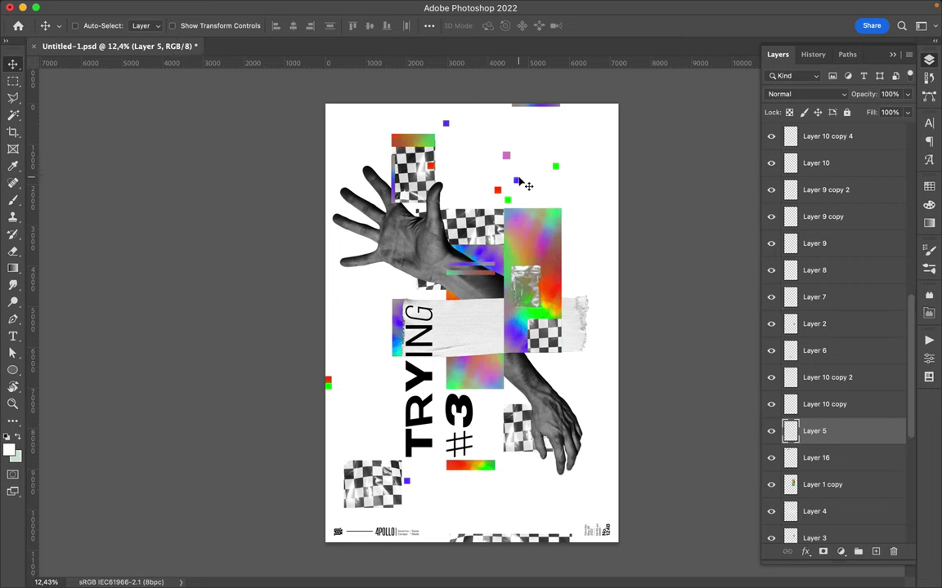
{"action": "left_click_drag", "start_coordinate": [499, 192], "coordinate": [507, 309]}
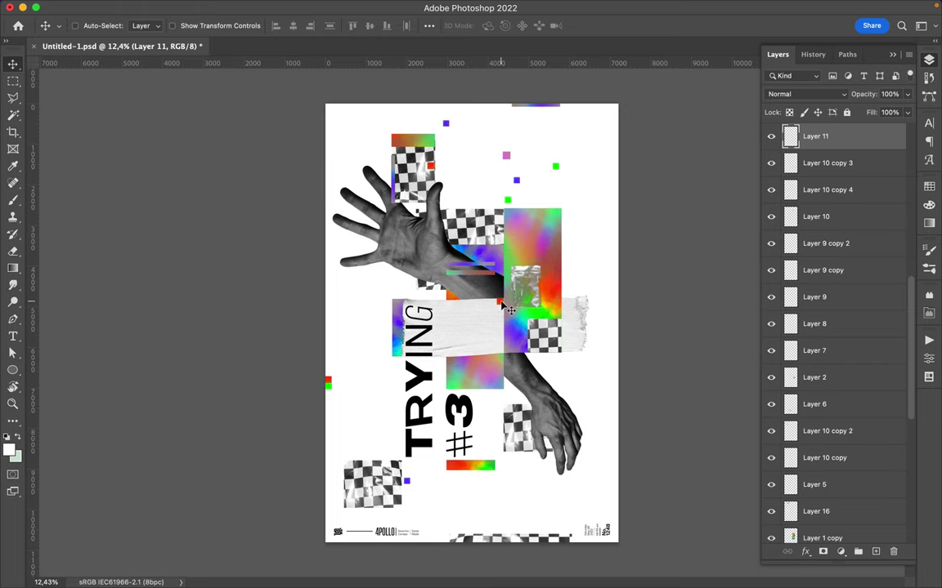
{"action": "key", "text": "super+s"}
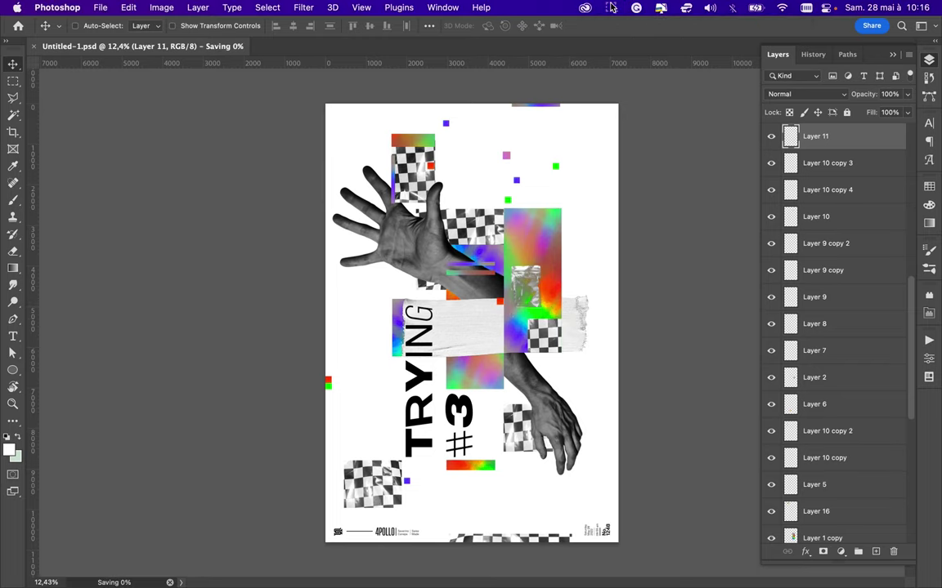
{"action": "left_click", "coordinate": [550, 7]}
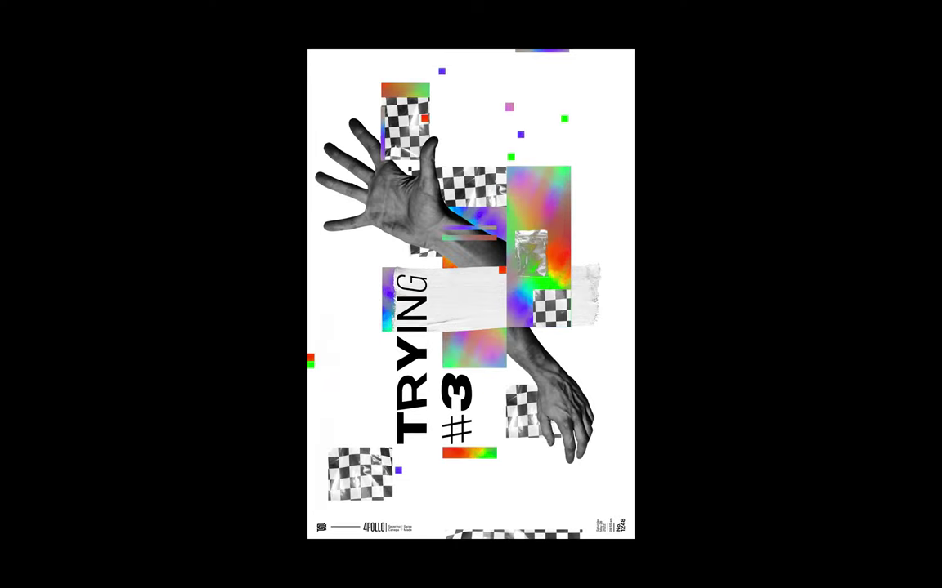